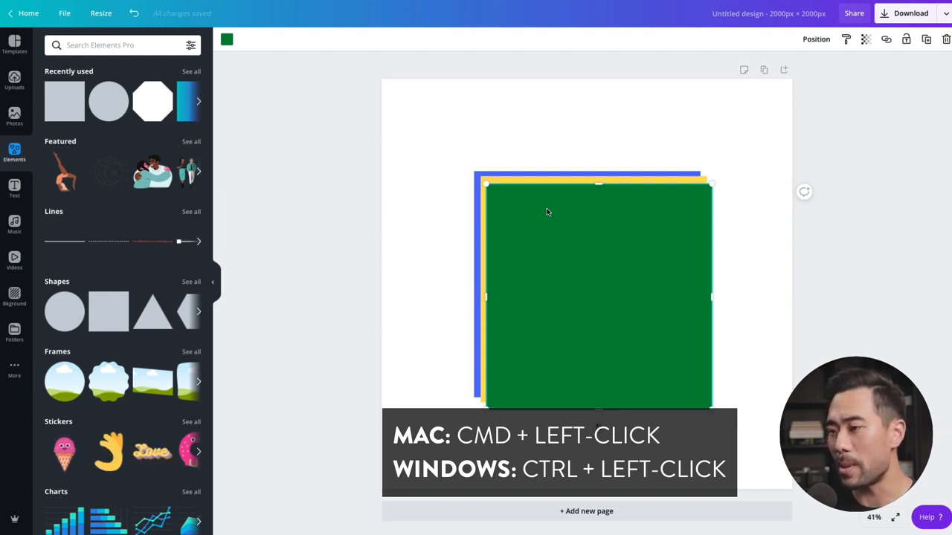
Step: Select the blue square hidden beneath the green and yellow squares and recolour it dark grey
left_click(547, 212, "ctrl")
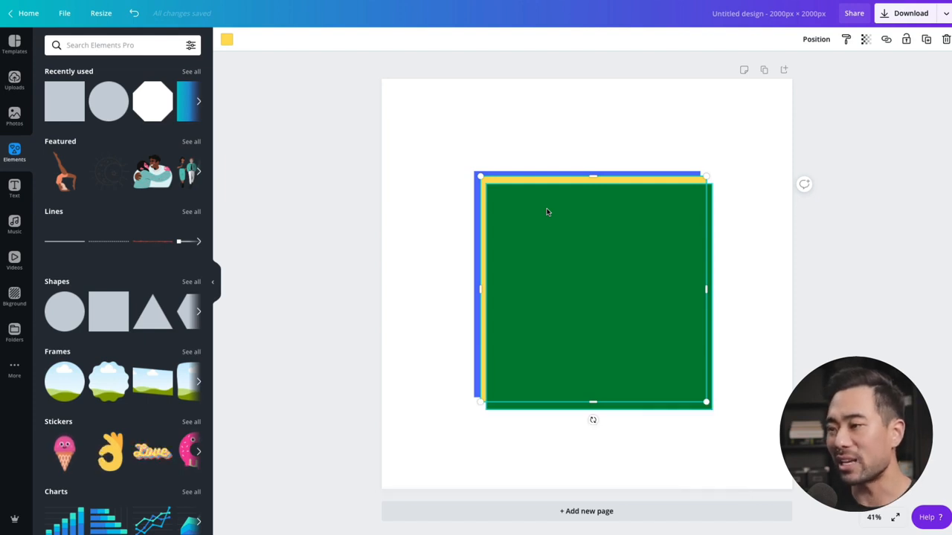
left_click(546, 211, "ctrl")
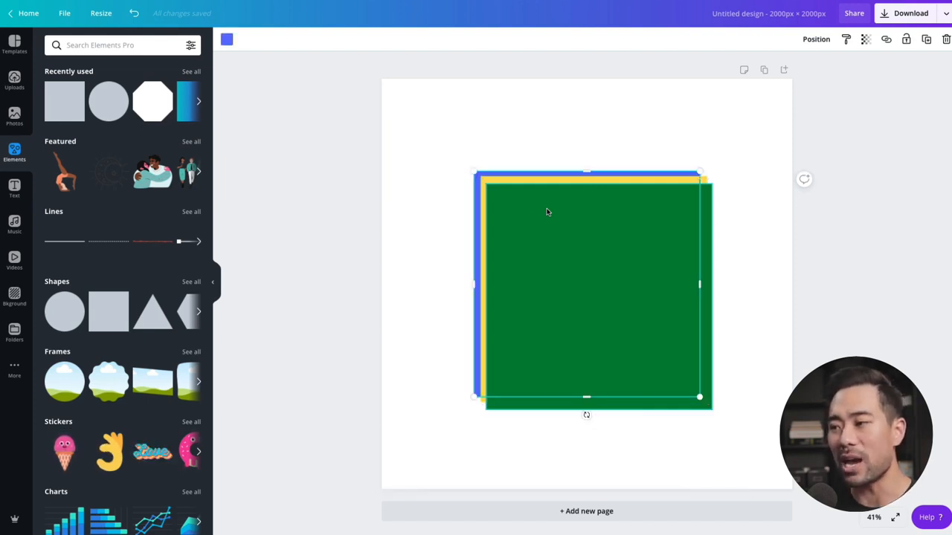
key("ctrl+z")
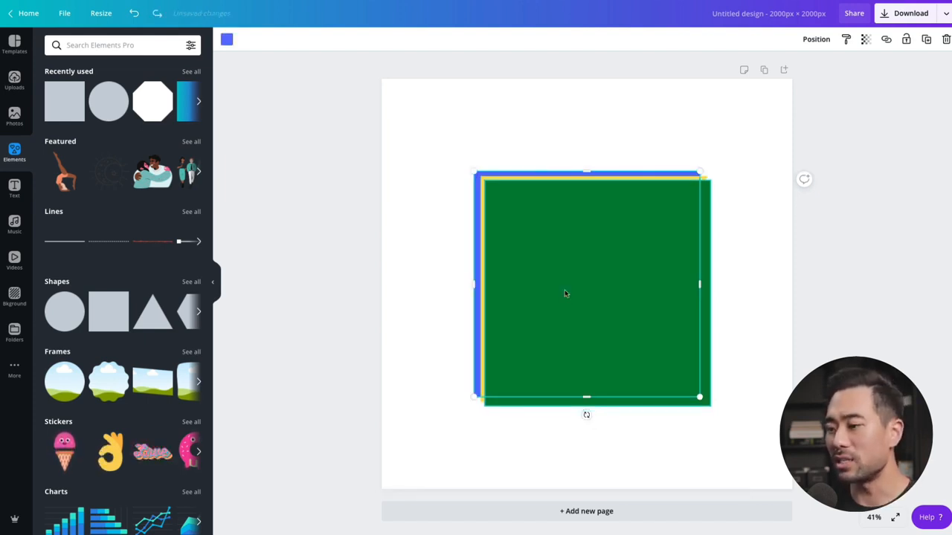
left_click(226, 39)
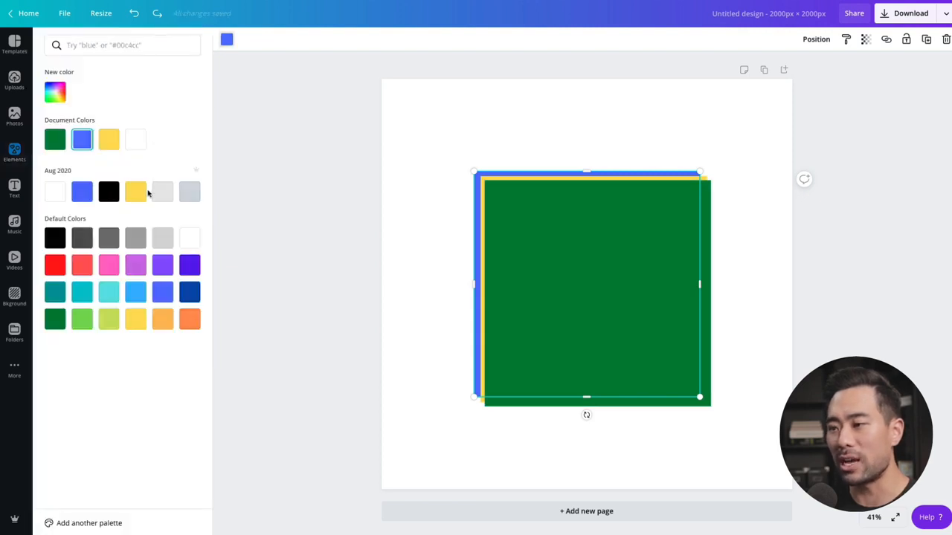
left_click(108, 239)
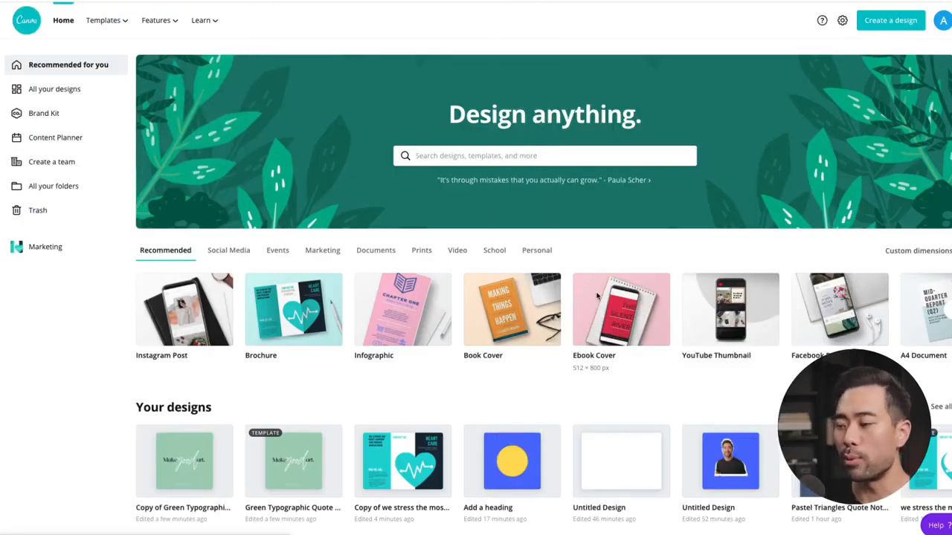
Step: Search the templates for "ebook cover" and open the September seascape cover design
type("ebook cover")
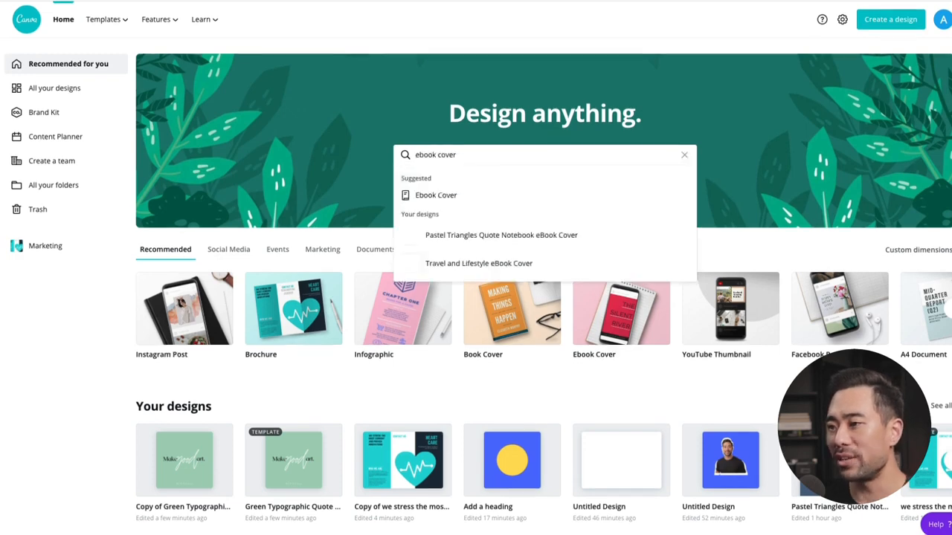
left_click(442, 197)
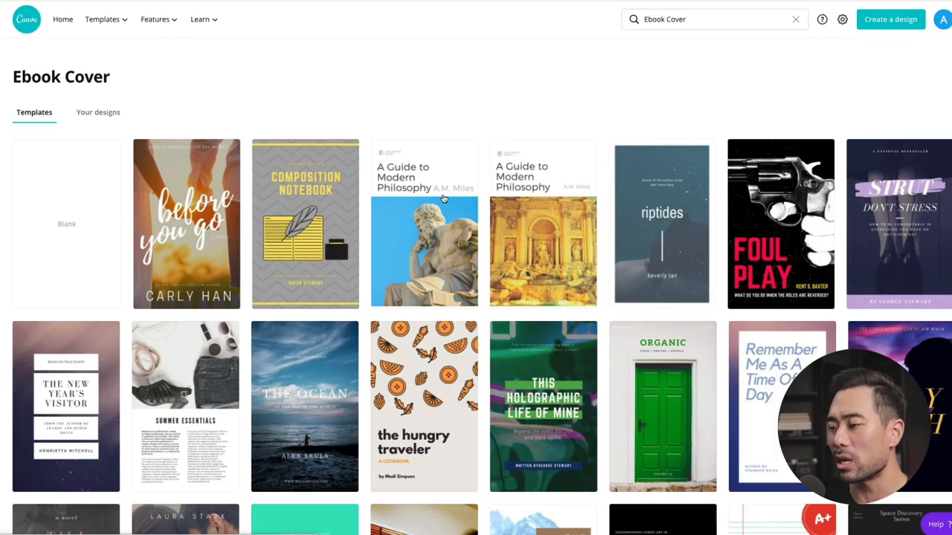
scroll(442, 197, "down", 4)
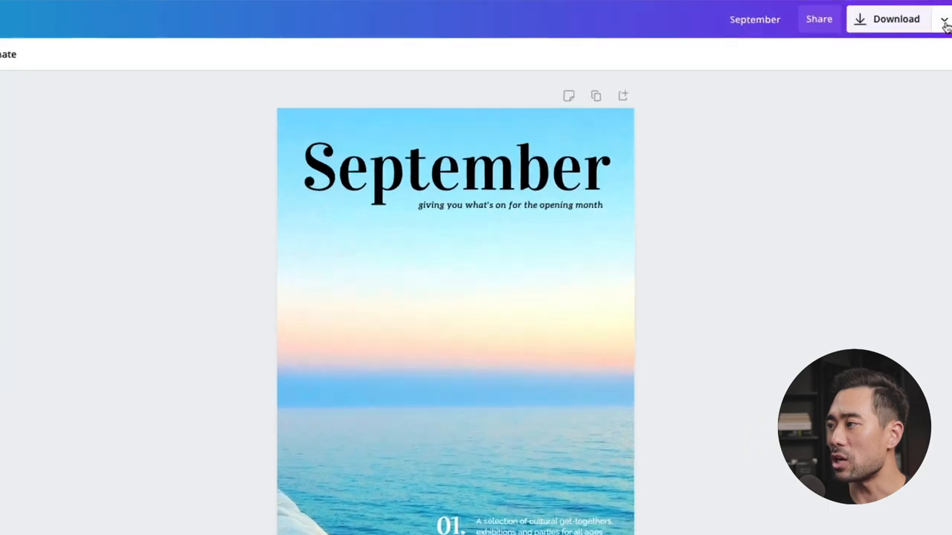
Step: Publish the September cover design to Smartmockups
left_click(950, 14)
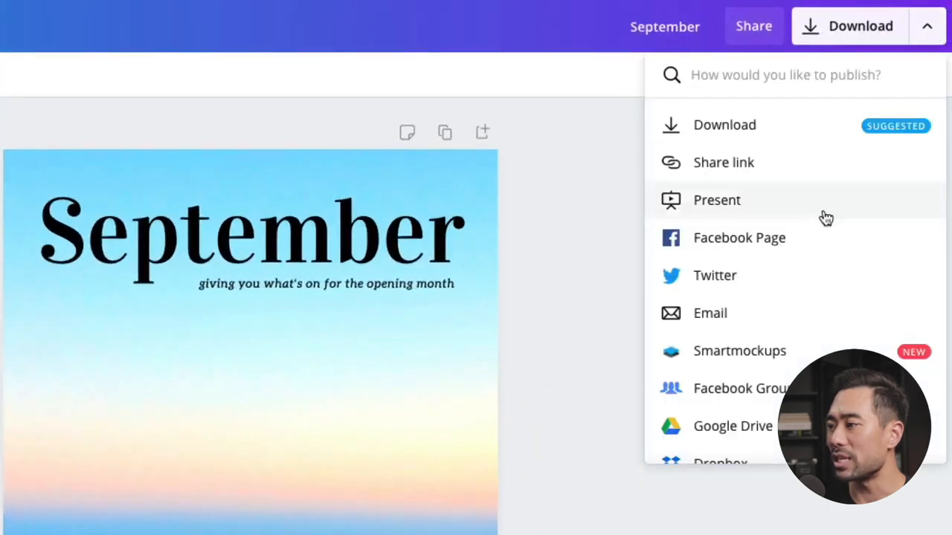
scroll(879, 156, "down", 1)
scroll(785, 292, "down", 1)
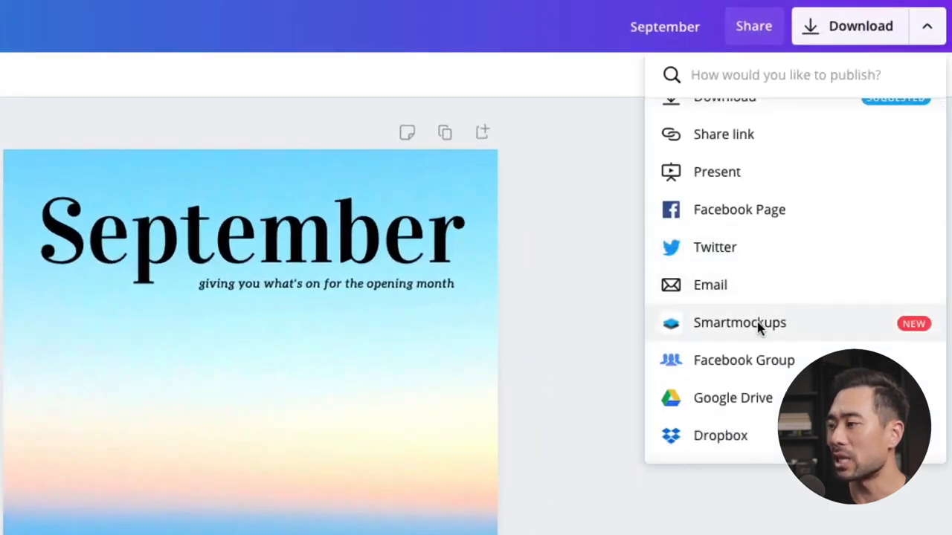
left_click(758, 326)
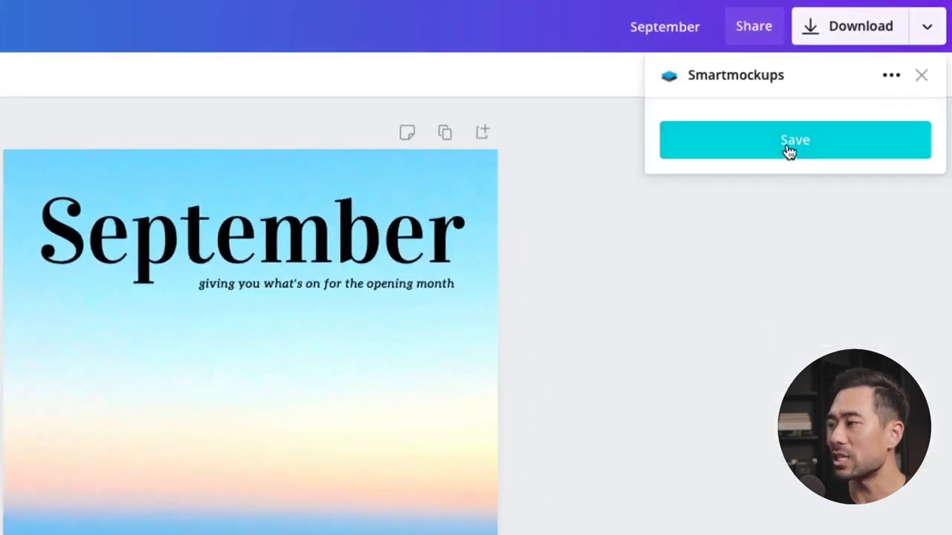
left_click(790, 150)
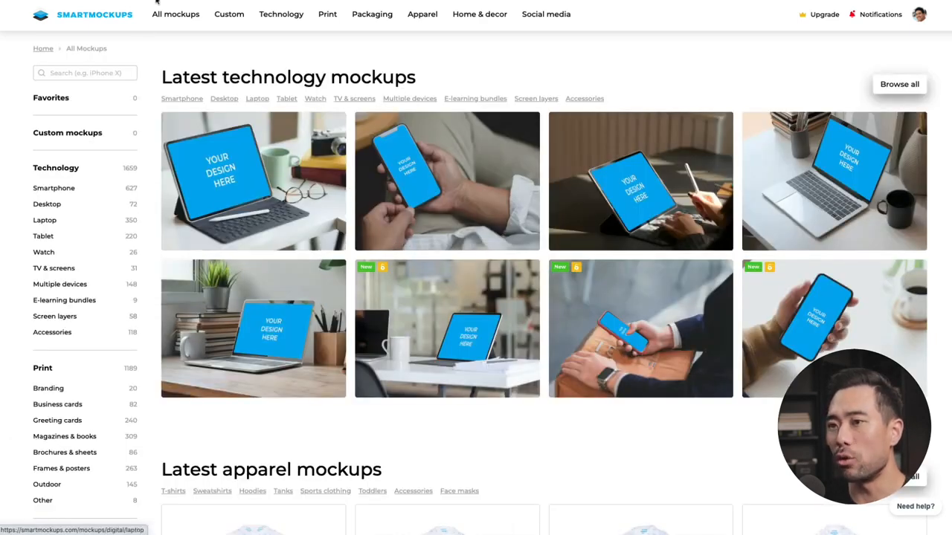
Step: In Smartmockups, open the single lying "Thick portrait hard cover book 5.5x8.5" mockup from the Magazines & books category
scroll(82, 294, "down", 2)
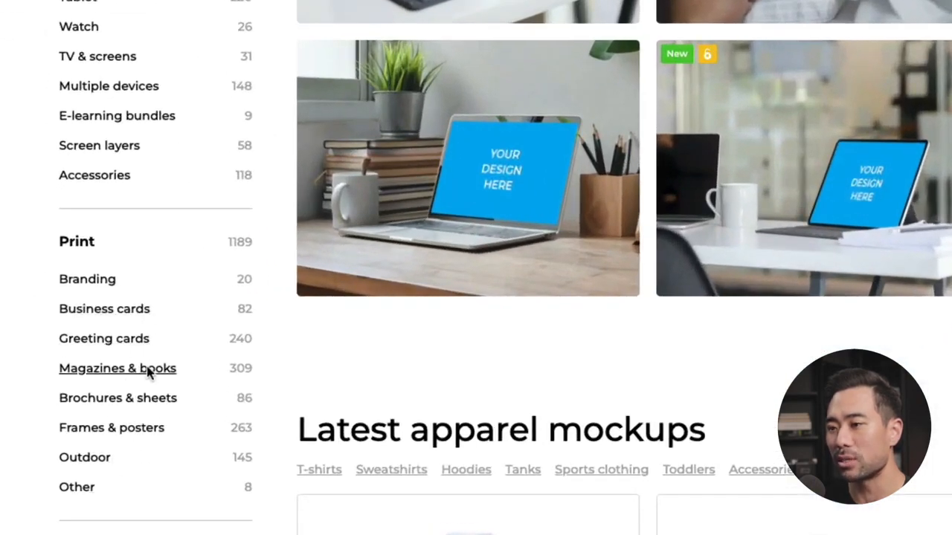
left_click(147, 372)
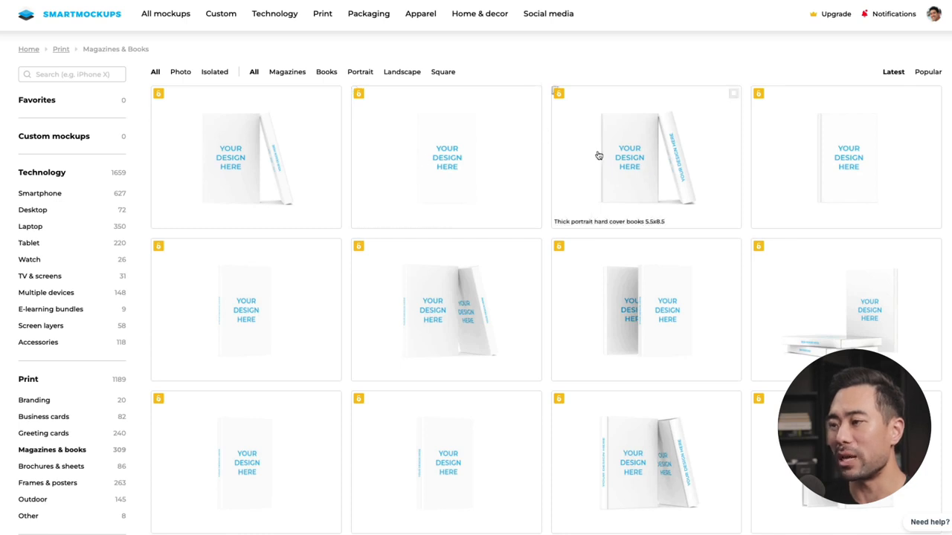
scroll(548, 221, "down", 8)
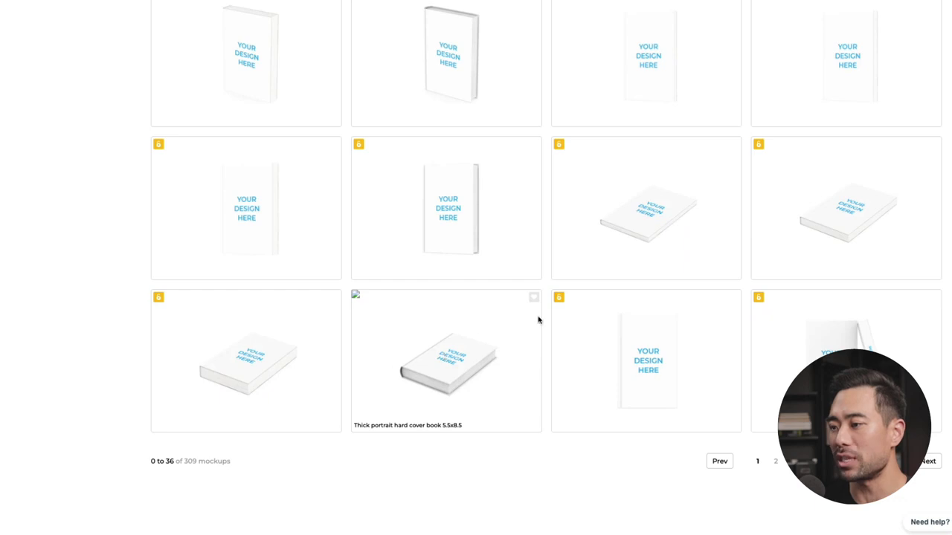
left_click(444, 361)
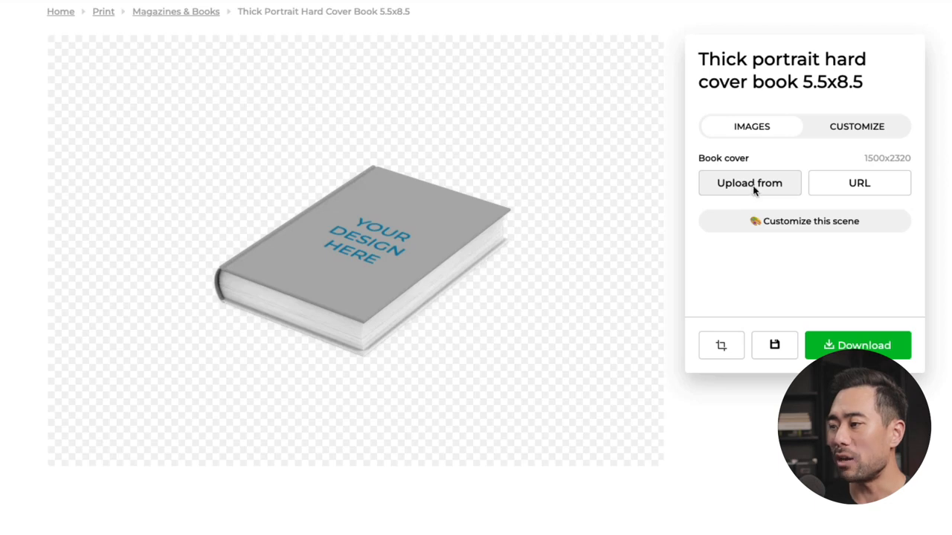
Step: Import the September design from Canva as the book cover and crop it to cover the full design
left_click(751, 186)
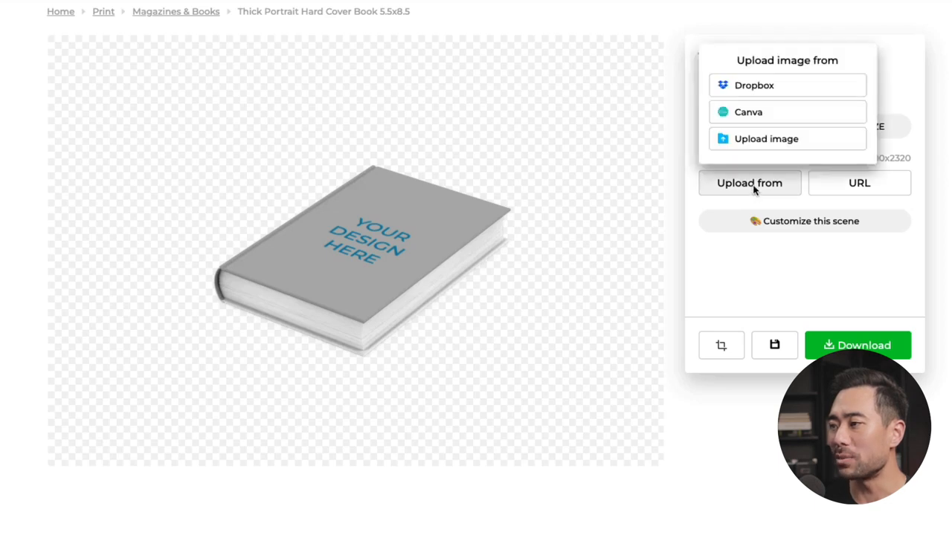
left_click(749, 114)
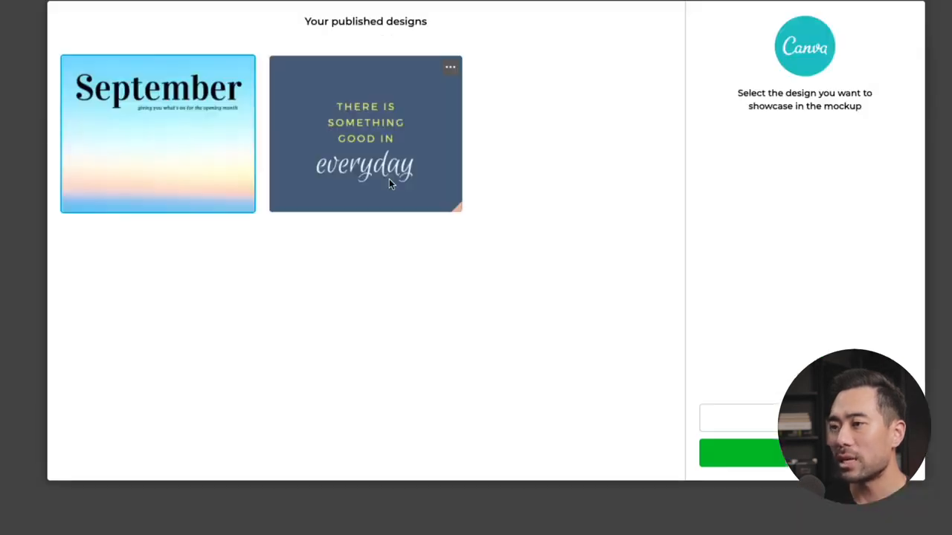
left_click(157, 155)
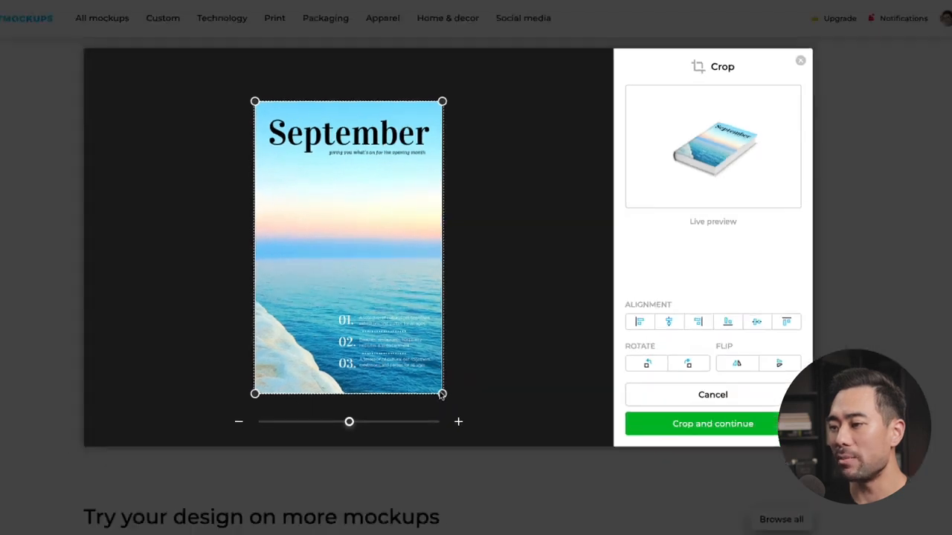
mouse_move(441, 396)
left_mouse_down()
mouse_move(448, 404)
mouse_move(445, 397)
left_mouse_up()
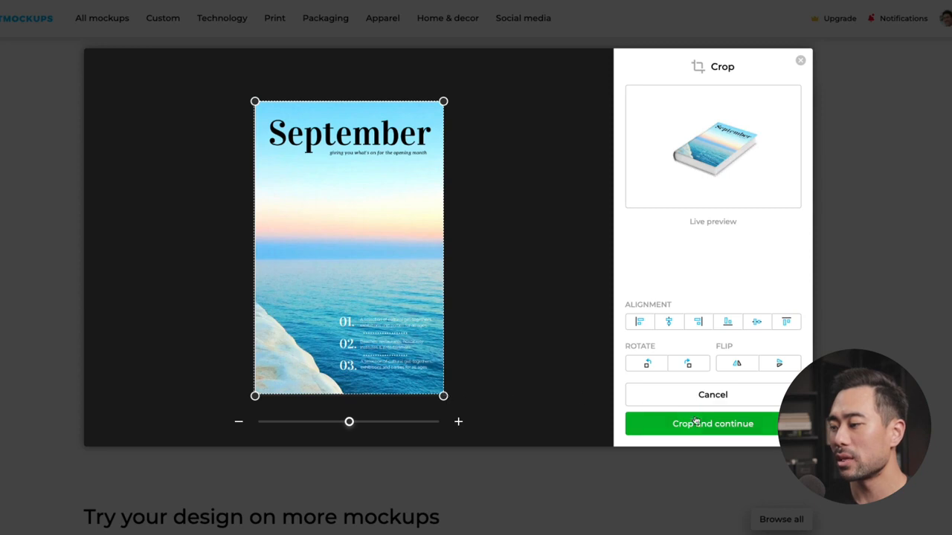
left_click(692, 425)
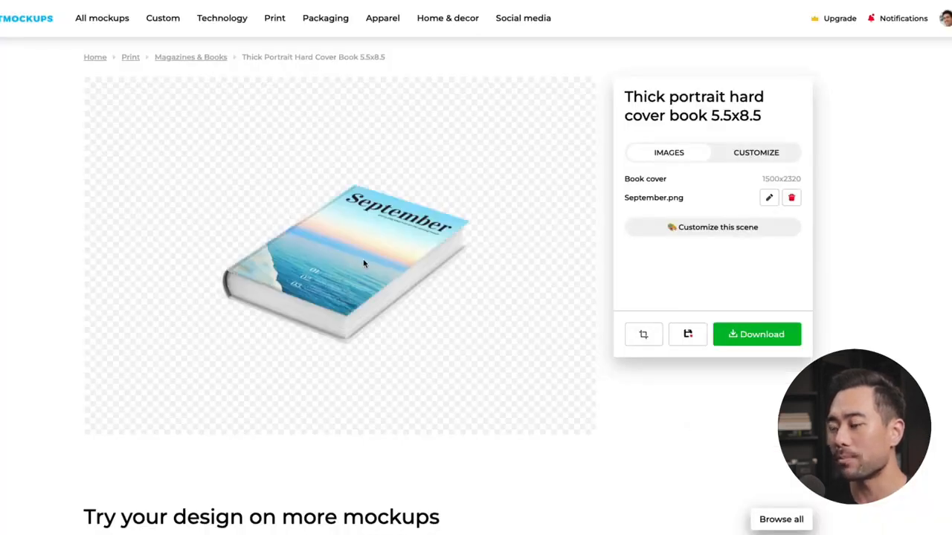
Step: Customize the book mockup scene with a solid white background
left_click(755, 157)
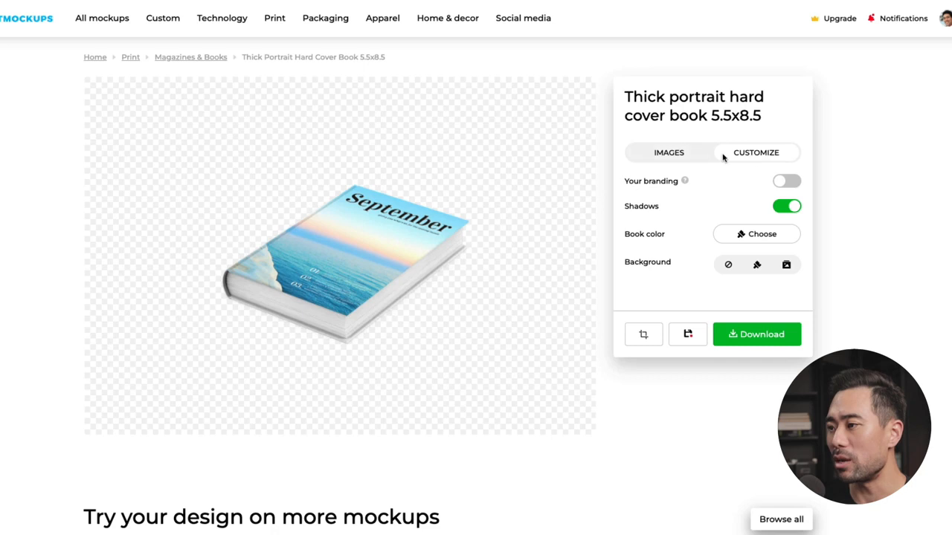
left_click(757, 266)
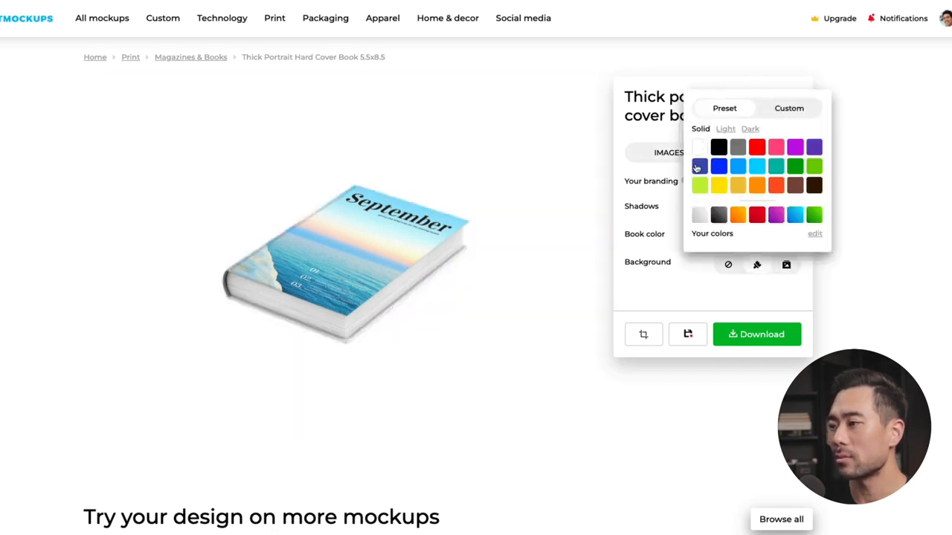
left_click(743, 292)
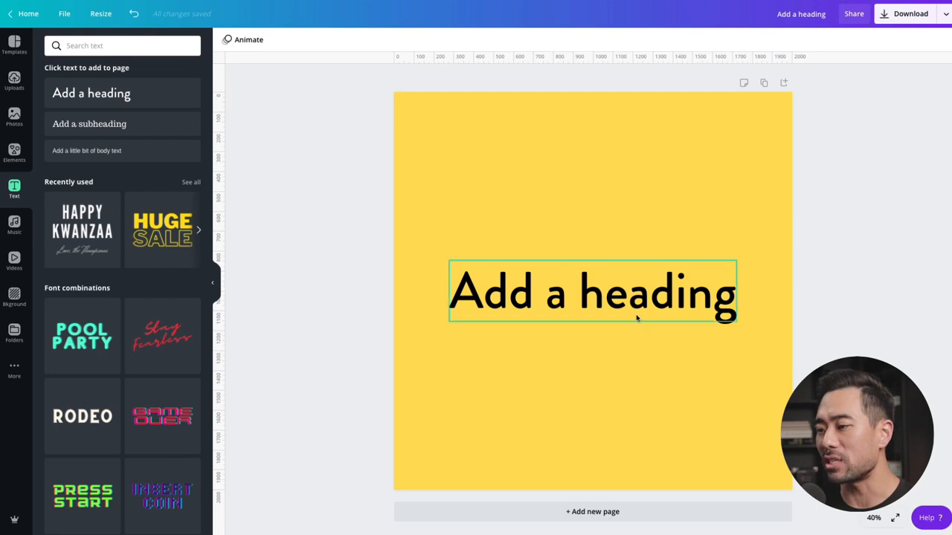
Step: Apply the Shadow text effect to the heading on the yellow Canva page and colour the shadow white
left_click(618, 307)
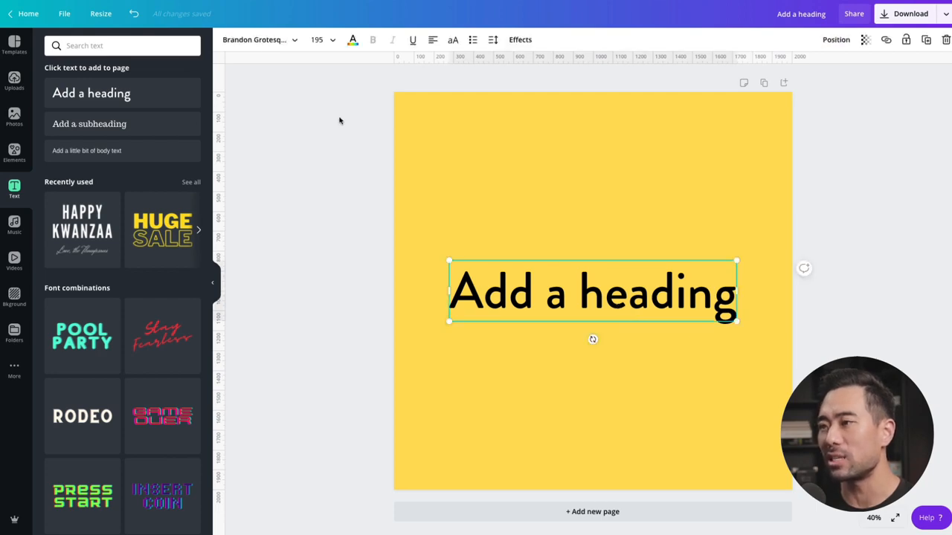
left_click(520, 39)
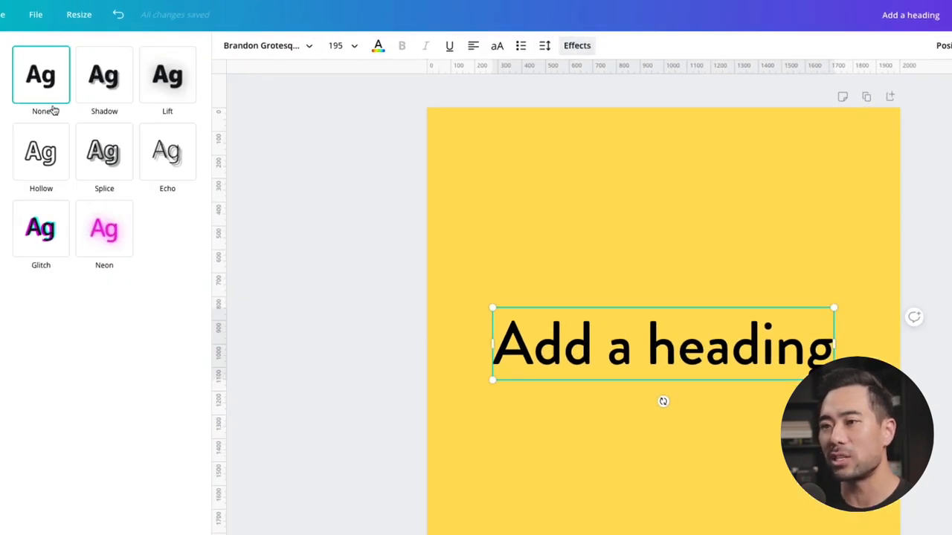
left_click(83, 88)
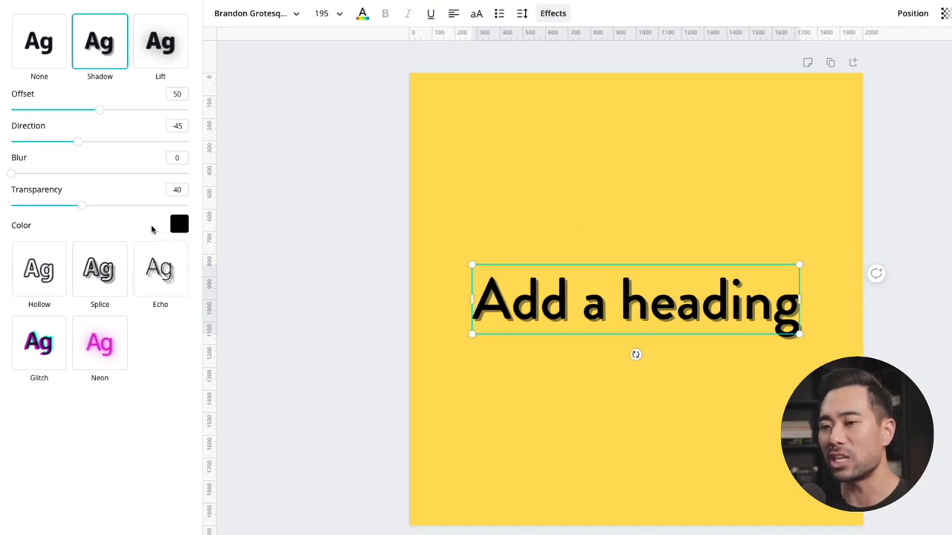
left_click(178, 223)
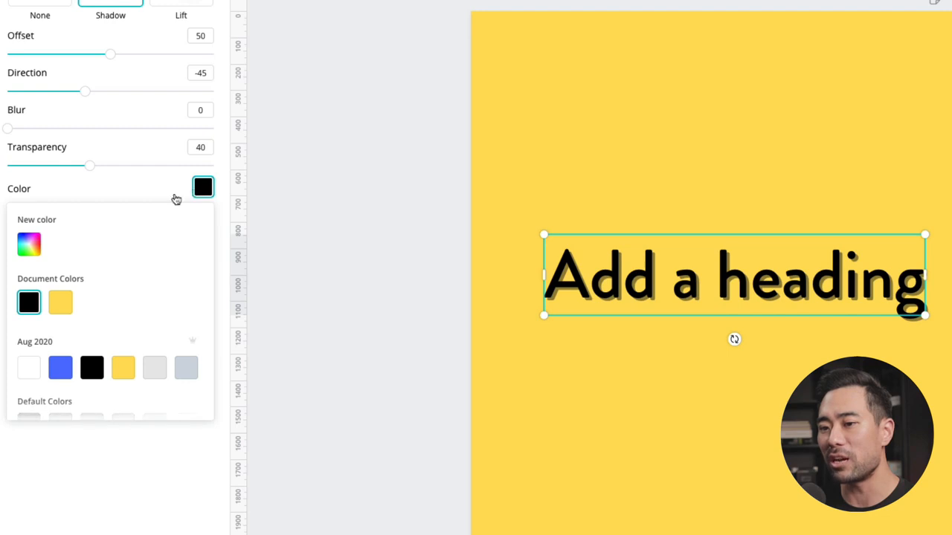
left_click(33, 369)
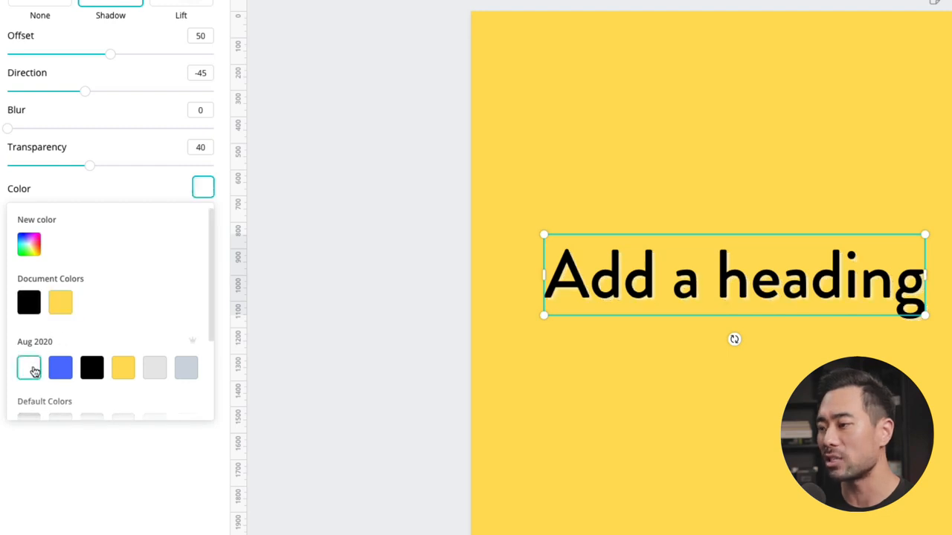
Step: Increase the heading shadow's direction and transparency values, and move the heading slightly up the page
mouse_move(82, 91)
left_mouse_down()
mouse_move(42, 91)
mouse_move(117, 92)
mouse_move(89, 90)
left_mouse_up()
left_click_drag(89, 165, 165, 170)
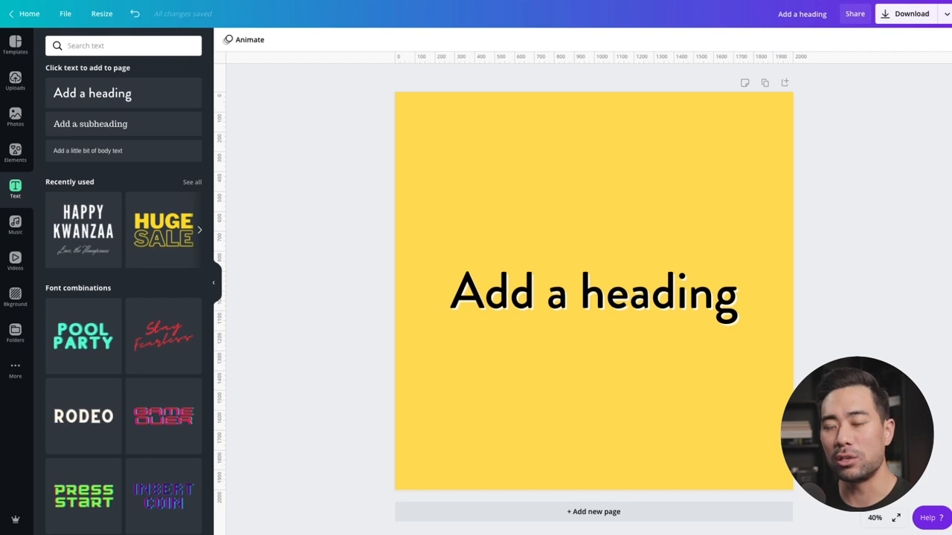
left_click(647, 313)
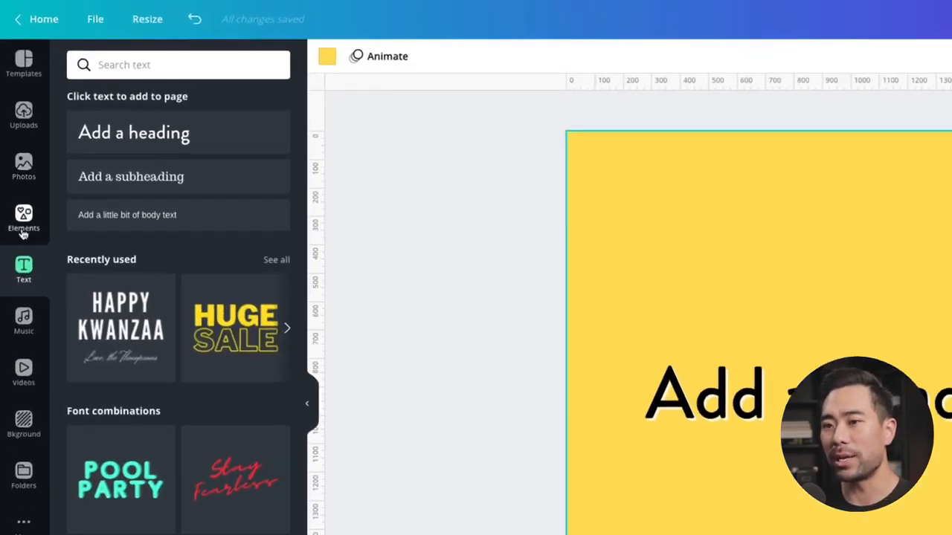
Step: Search the elements for "gradient", add the teal-to-purple gradient square and enlarge it from the page's upper-left corner to cover the page
left_click(16, 157)
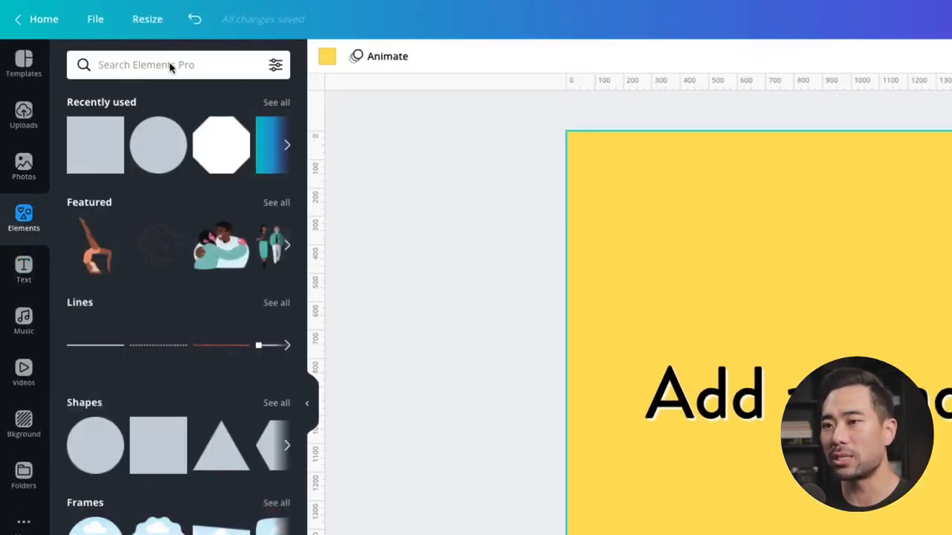
left_click(177, 67)
left_click(134, 214)
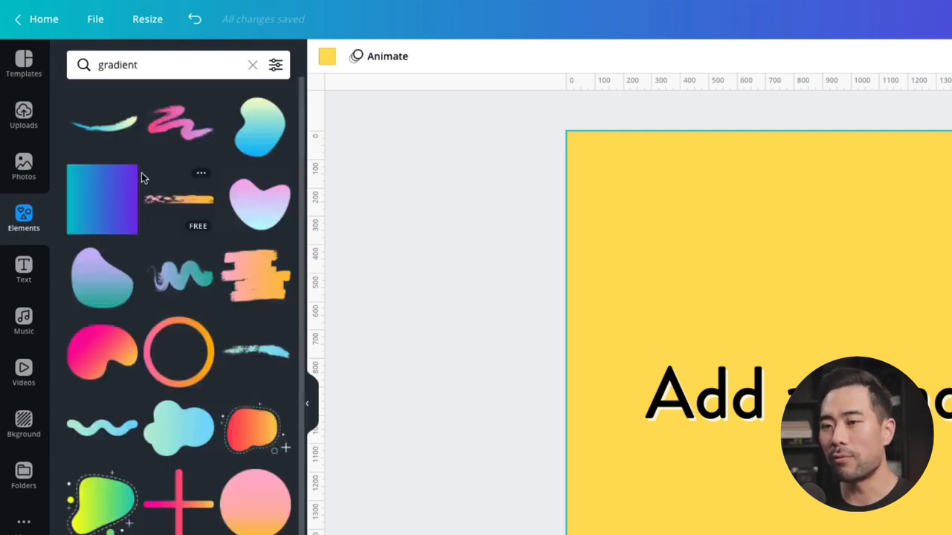
left_click(105, 203)
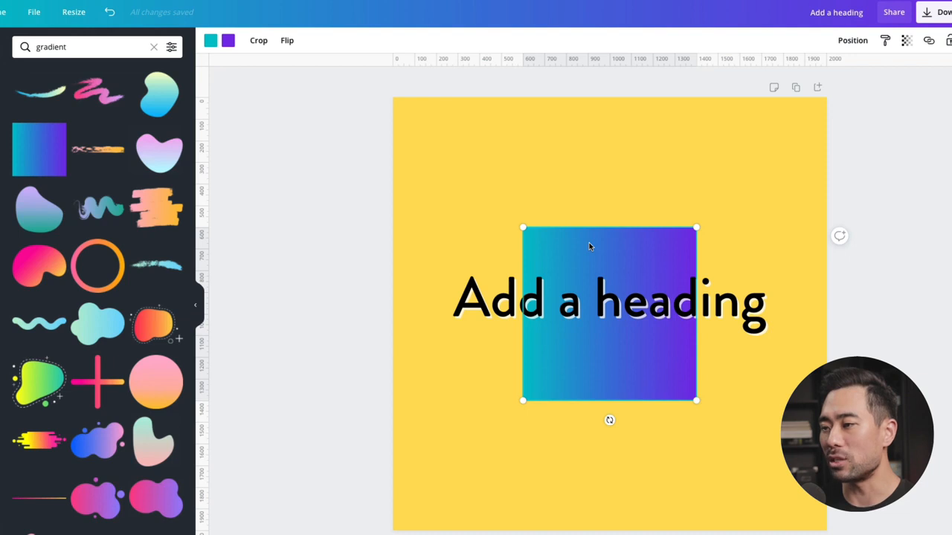
left_click_drag(586, 239, 465, 140)
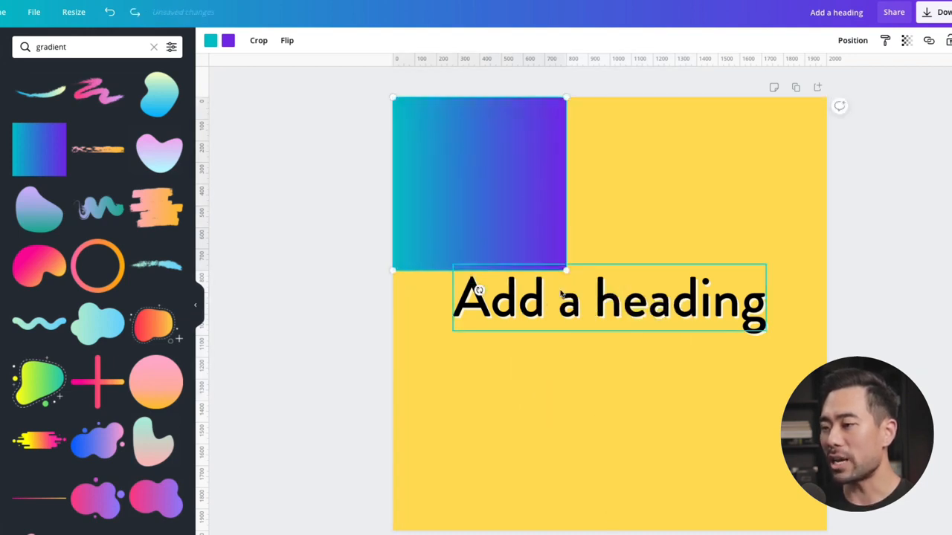
left_click_drag(580, 278, 827, 531)
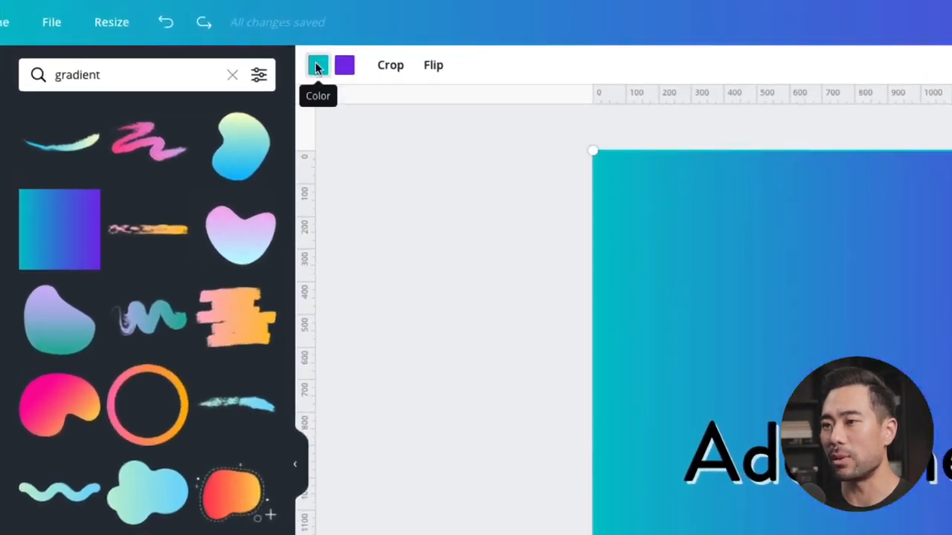
Step: Recolour the gradient square from yellow to orange, replacing its teal colour with yellow and its purple colour with orange
left_click(310, 63)
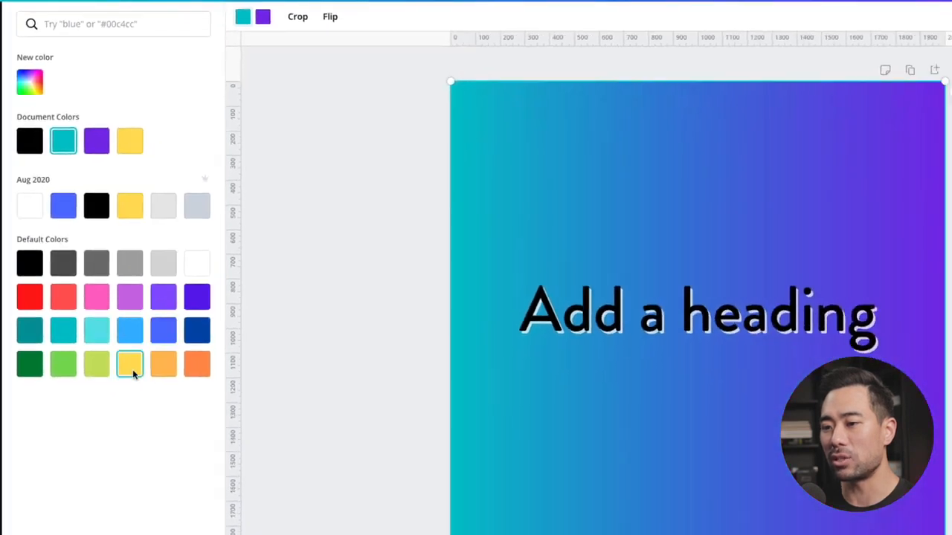
left_click(131, 366)
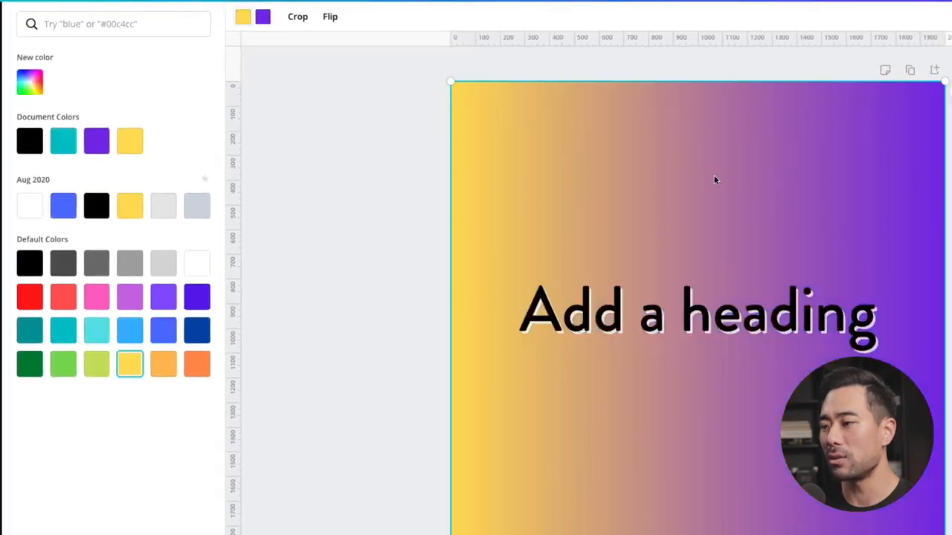
left_click(265, 20)
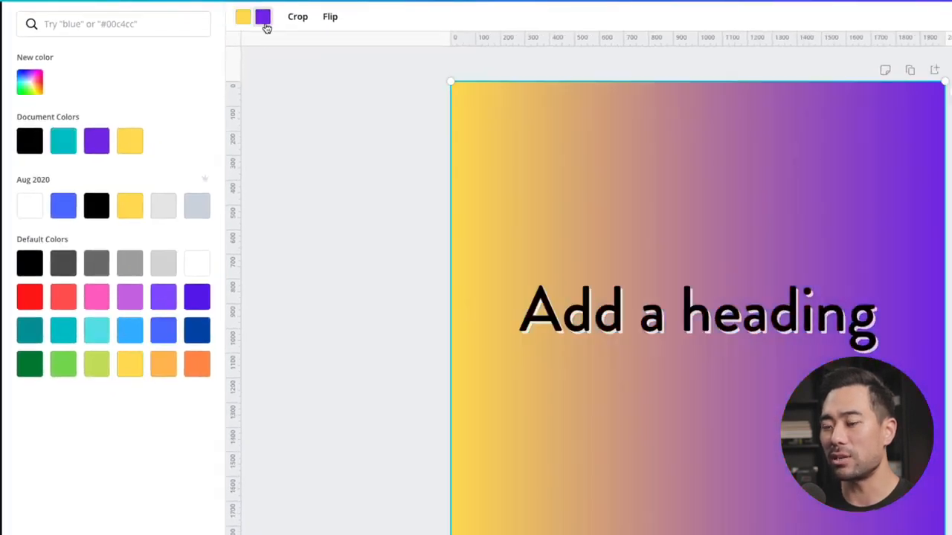
left_click(196, 375)
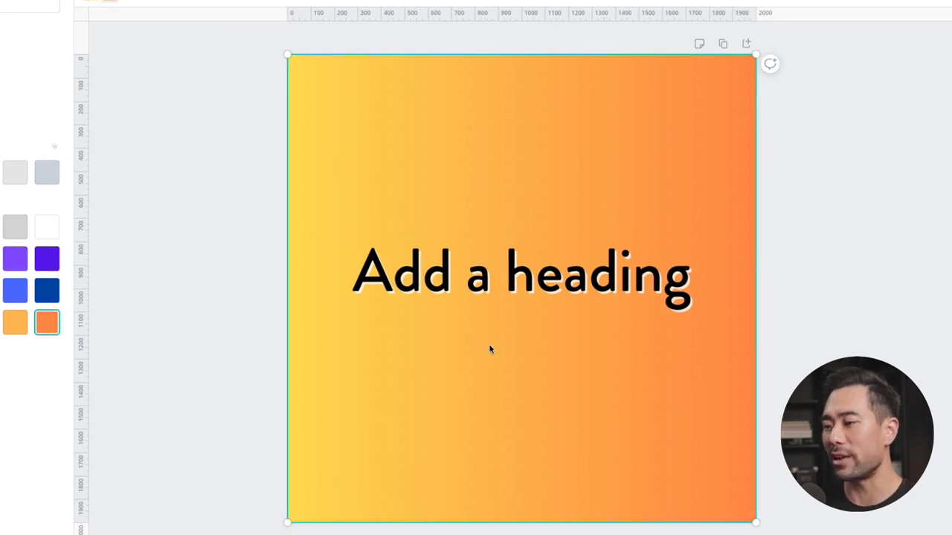
left_click(175, 232)
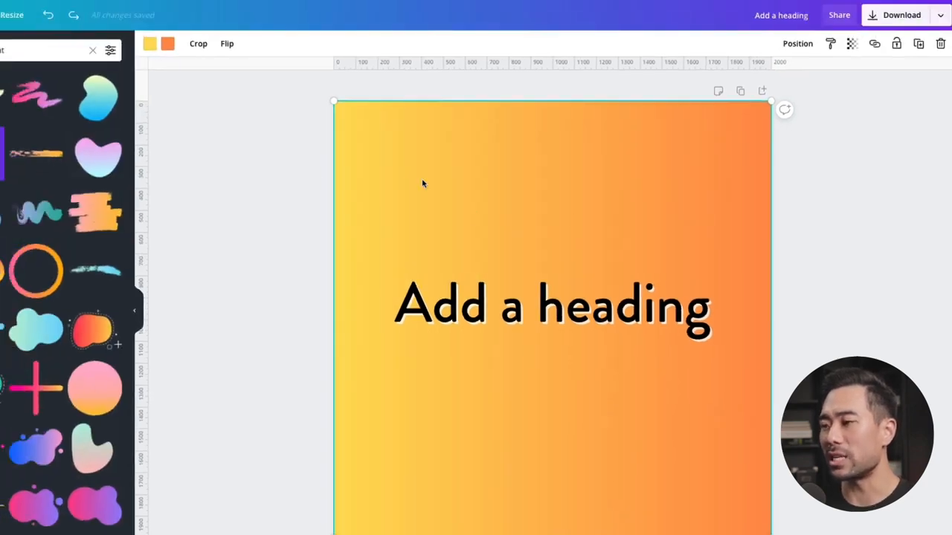
Step: Flip the gradient square horizontally and rotate it to change the gradient's direction
left_click(226, 43)
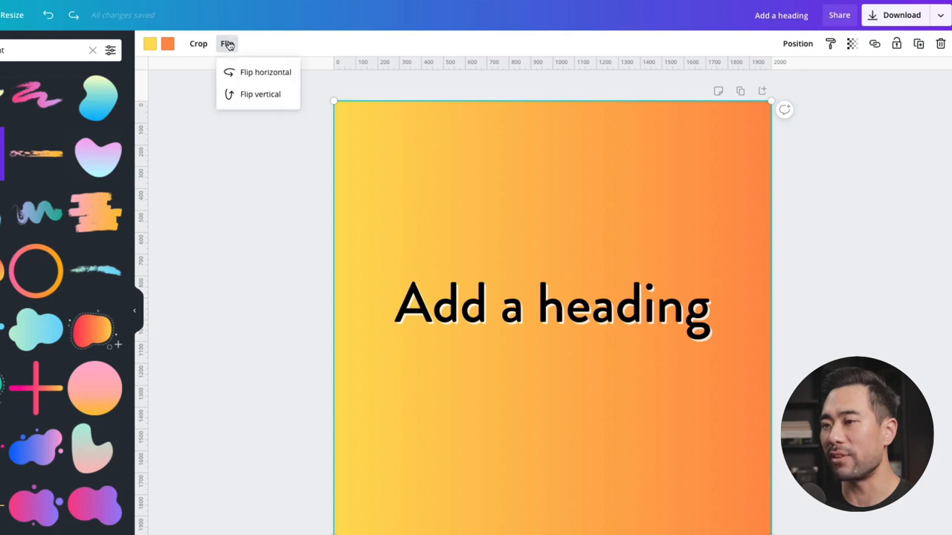
left_click(253, 74)
left_click(264, 233)
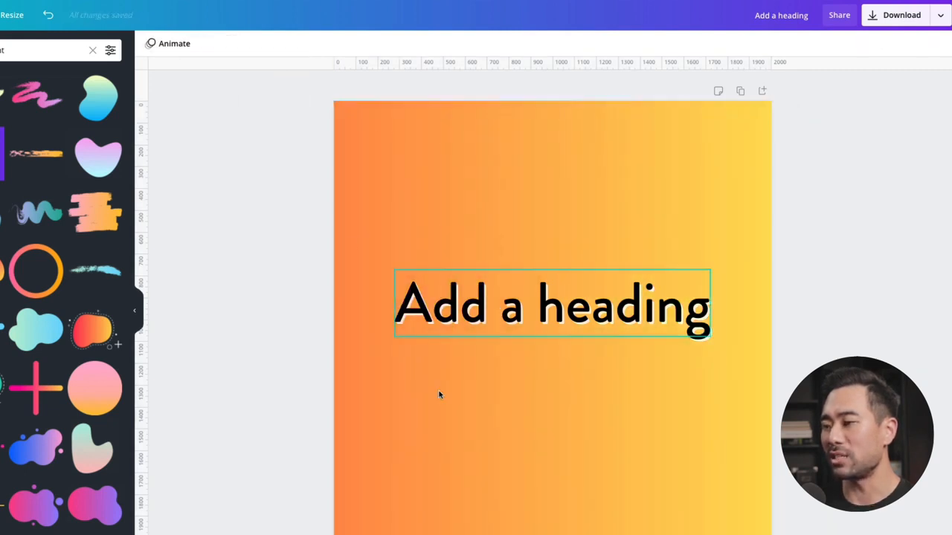
left_click(394, 198)
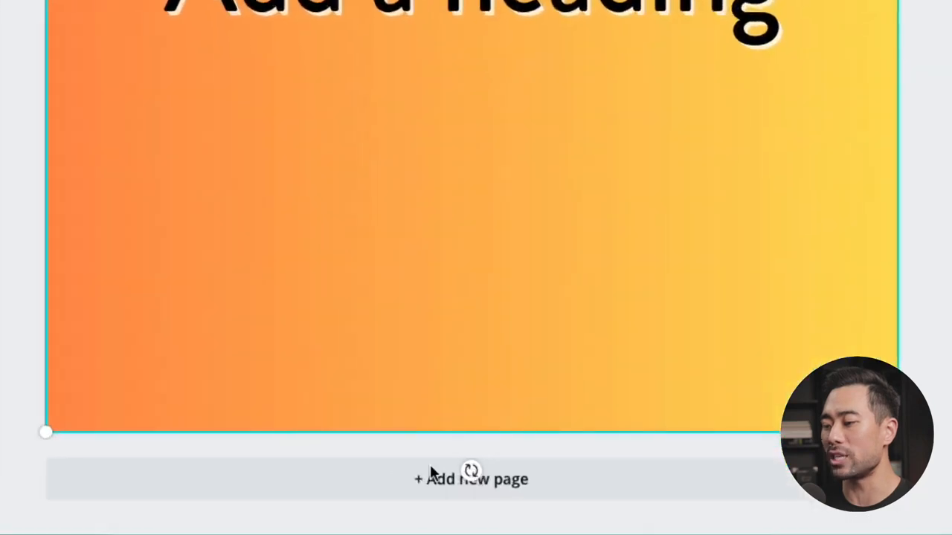
left_click_drag(471, 469, 50, 12)
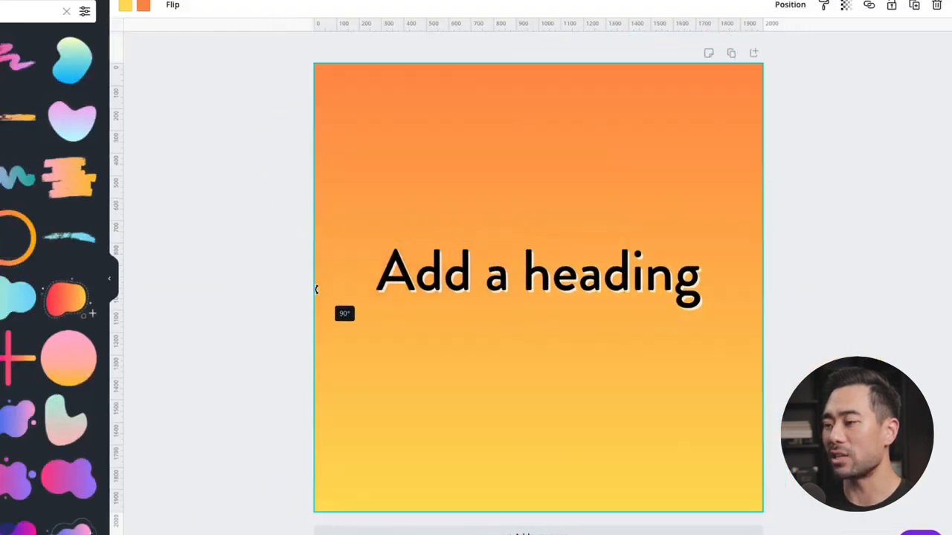
left_click_drag(316, 289, 316, 289)
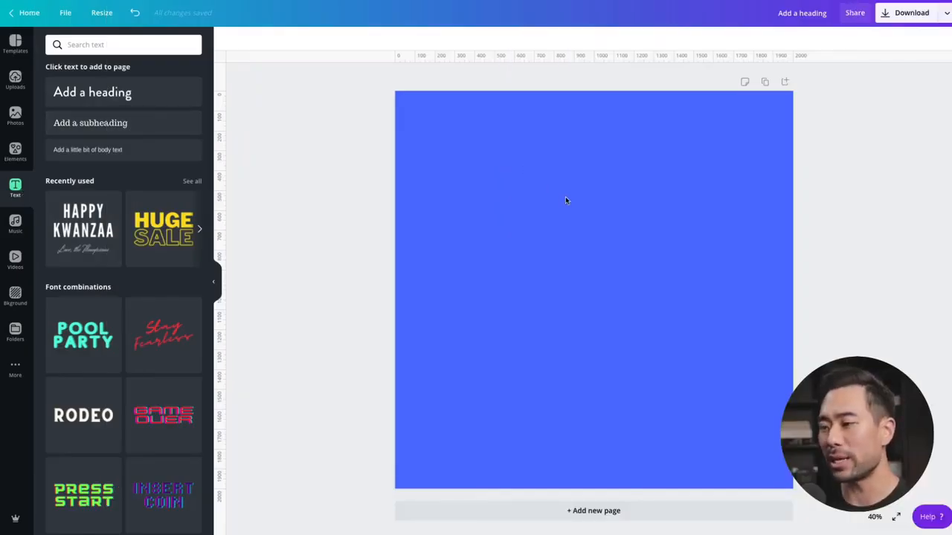
Step: Add a paragraph text box to the blue page, colour it white and set its font size to 80
key("t")
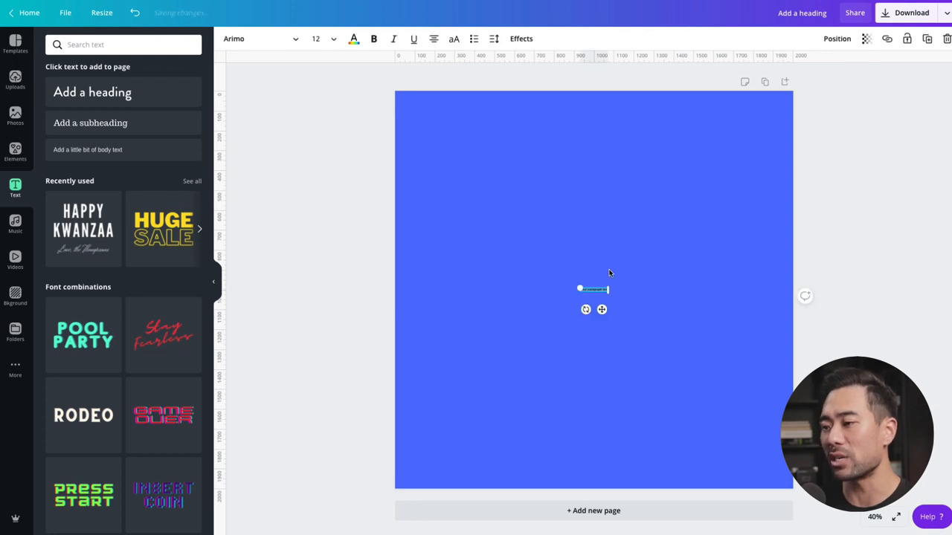
left_click(316, 38)
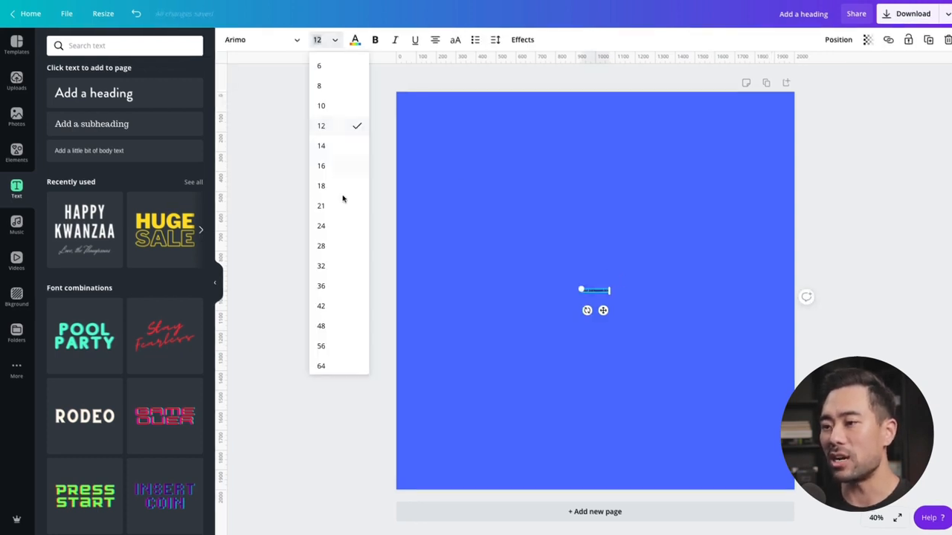
left_click(329, 272)
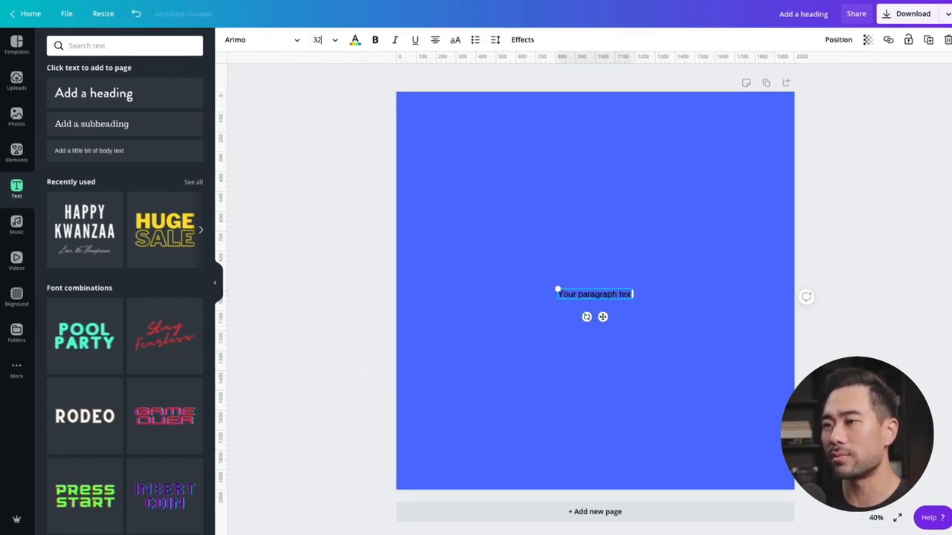
left_click(355, 41)
left_click(191, 238)
left_click(334, 42)
left_click(324, 334)
left_click(644, 255)
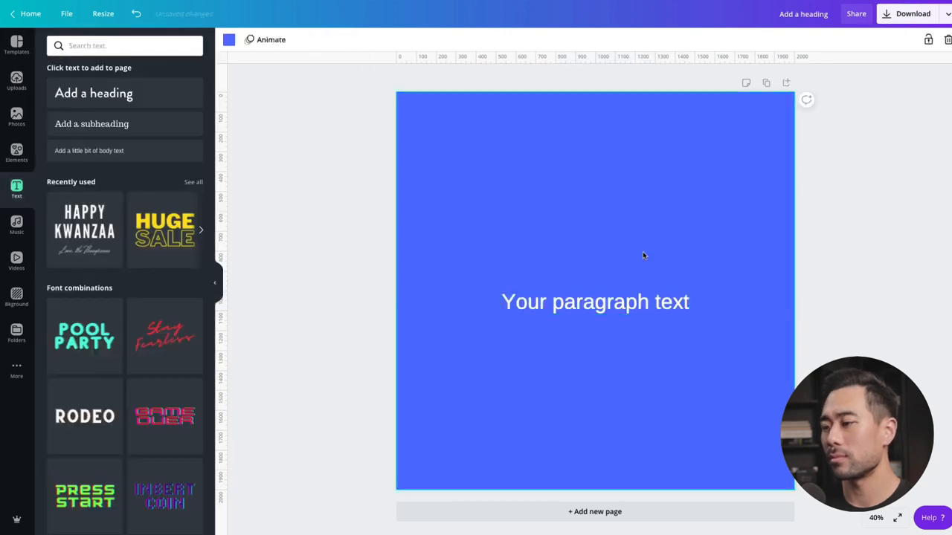
left_click(632, 302)
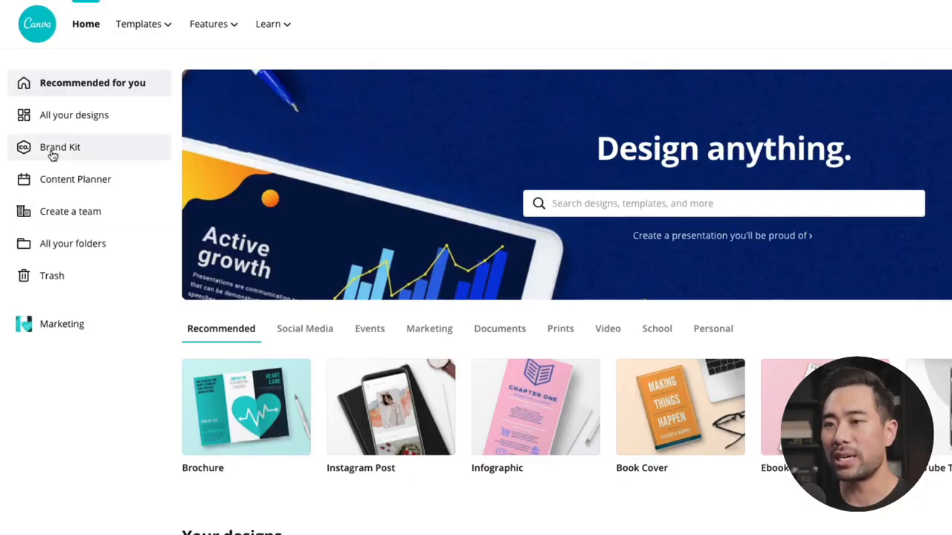
Step: Add a new colour palette to the Brand Kit and give it a purple as its first colour
left_click(48, 148)
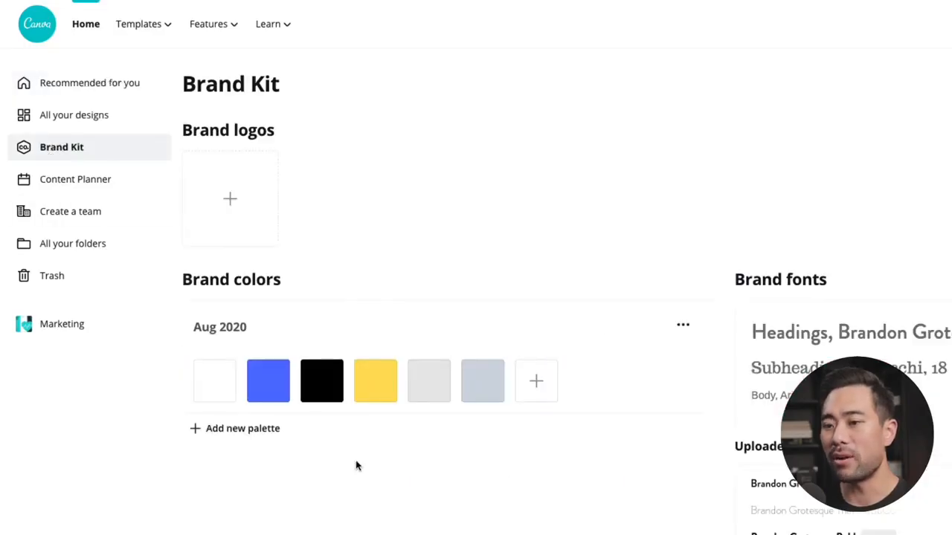
left_click(234, 429)
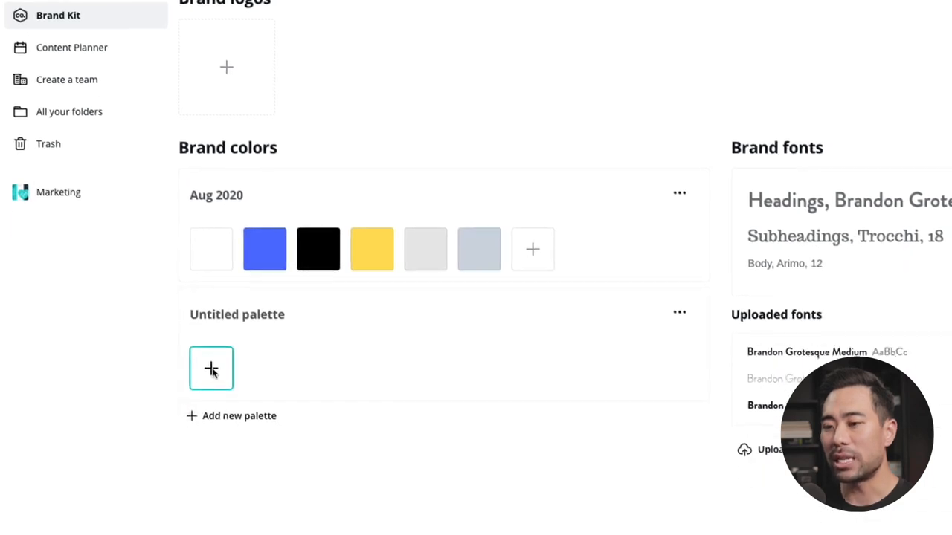
left_click(209, 321)
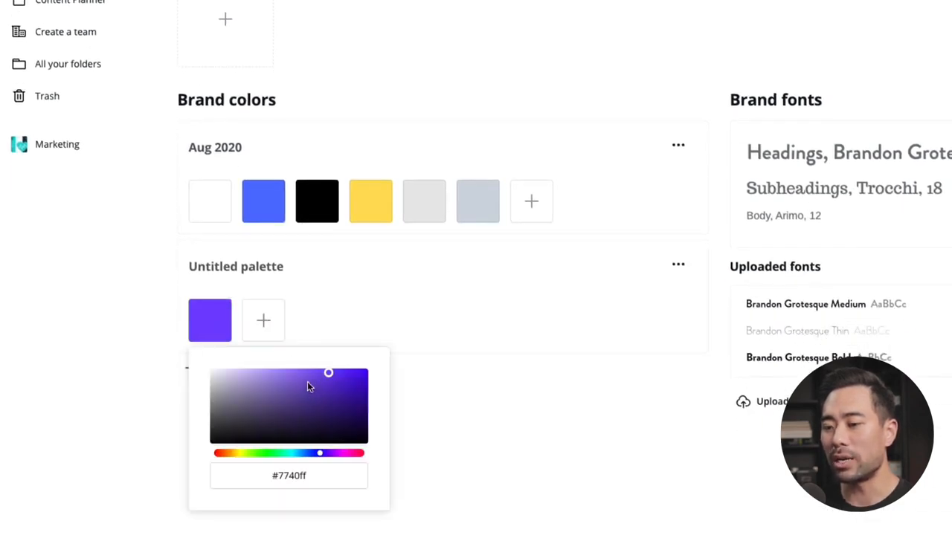
left_click(308, 391)
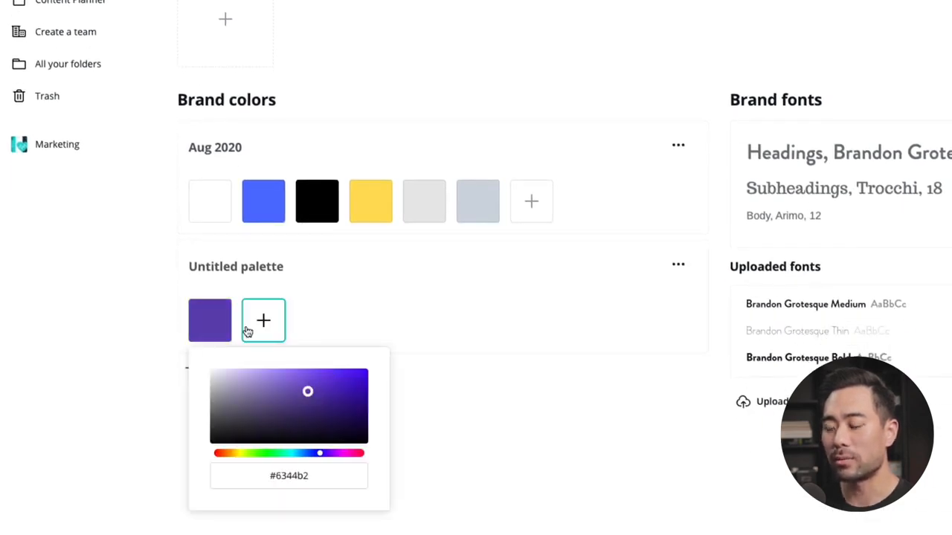
Step: Add green, brown, greyish lilac and slate colours to the new palette and name it "My Brand Colors"
left_click(254, 325)
left_click(316, 323)
left_click(397, 397)
left_click(370, 323)
left_click(424, 323)
left_click(464, 402)
left_click(627, 288)
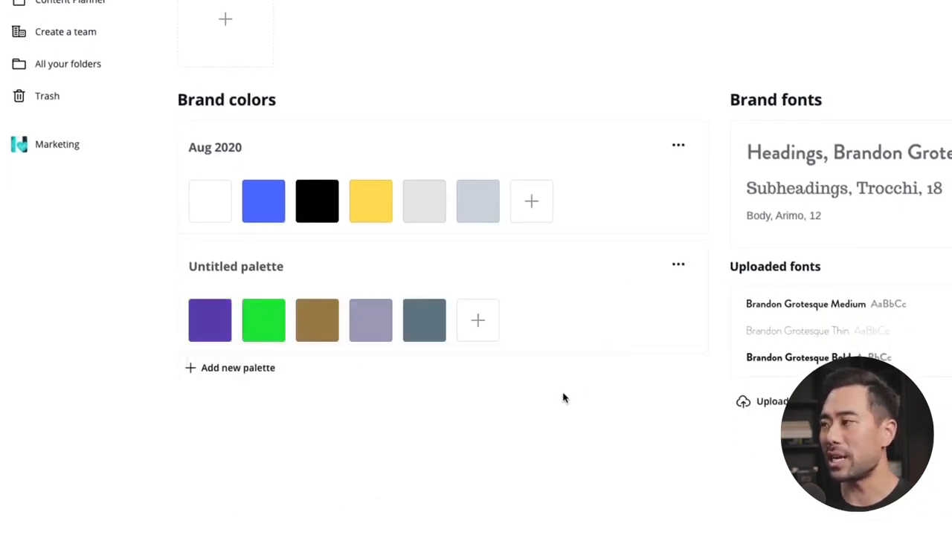
left_click(257, 269)
type("My Brand Colors")
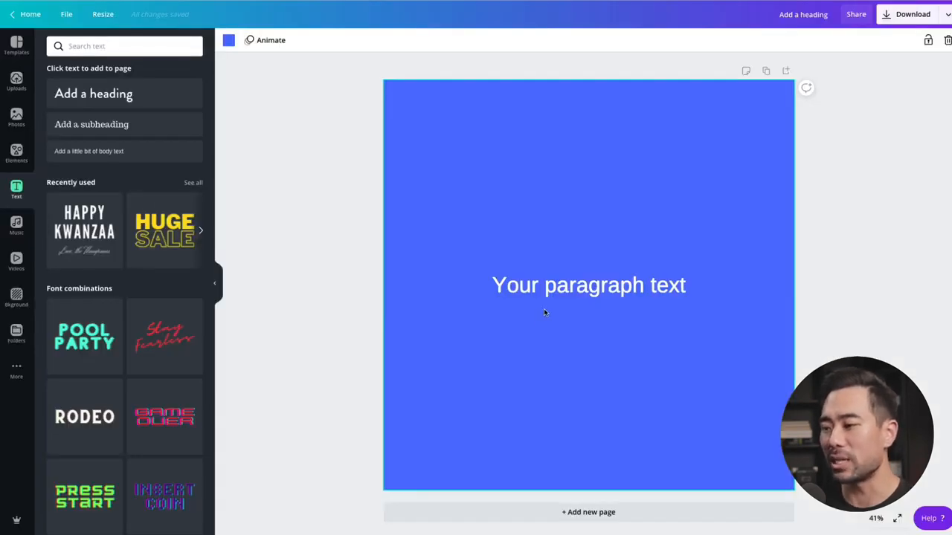
Step: Recolour the paragraph text with the My Brand Colors swatches, trying greyish lilac and brown before choosing green
left_click(563, 294)
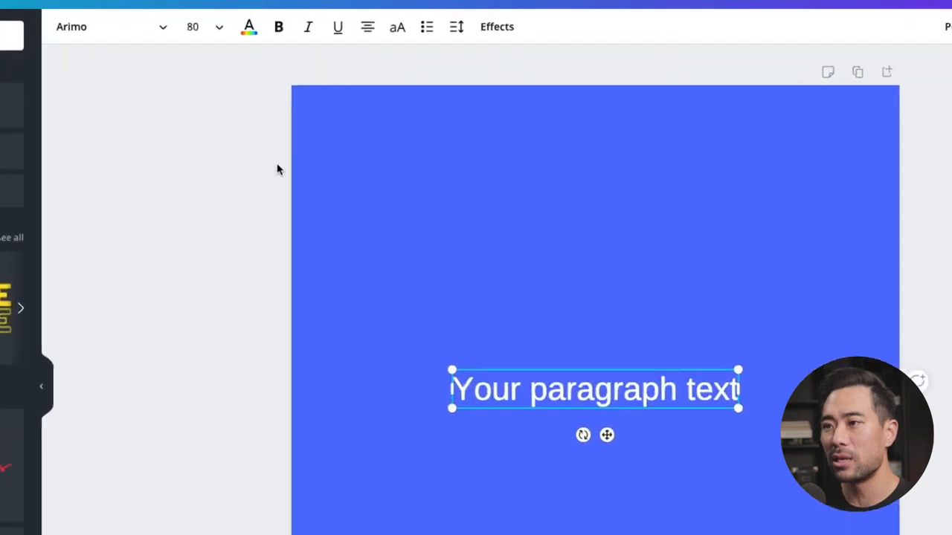
left_click(355, 40)
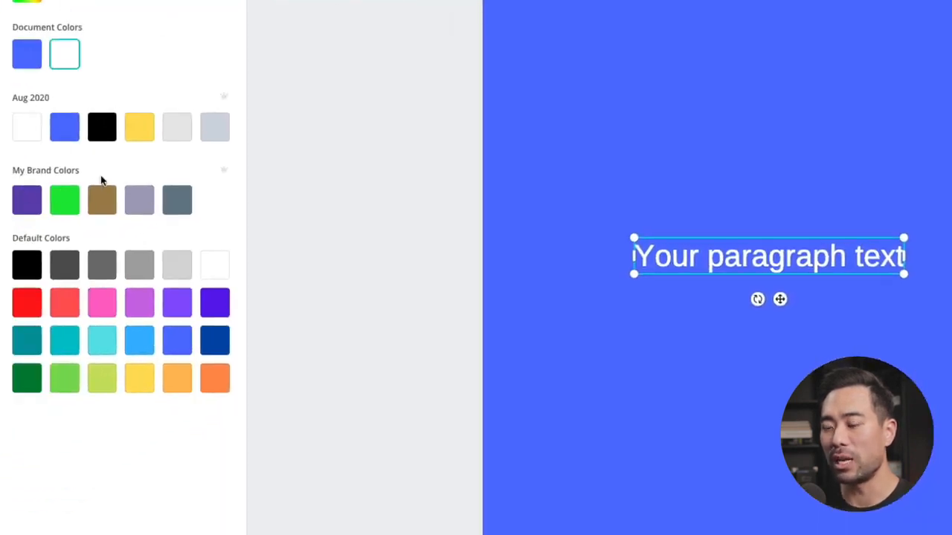
left_click(147, 213)
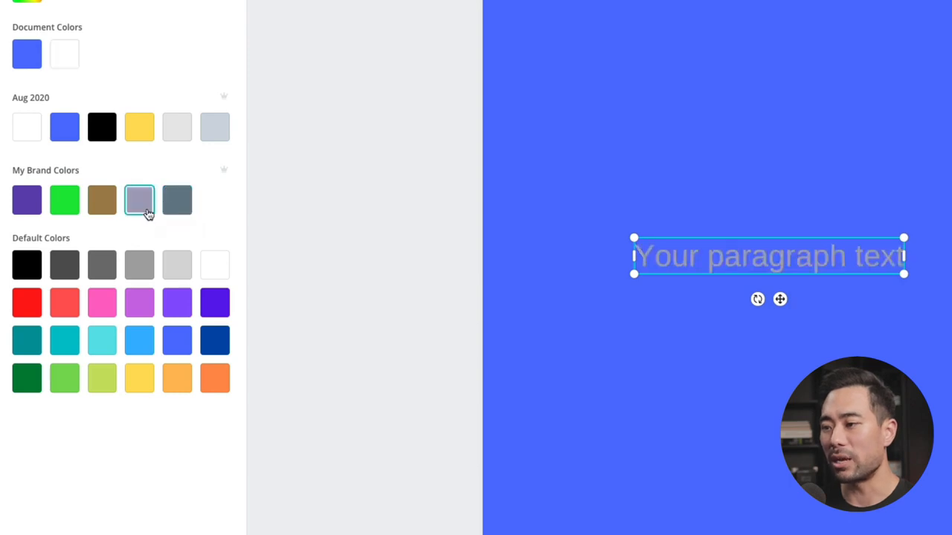
left_click(90, 206)
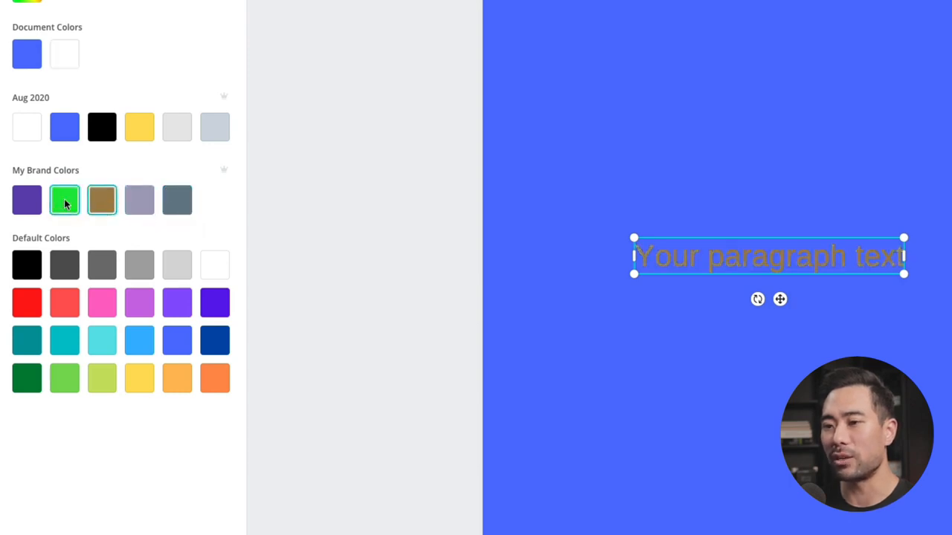
left_click(64, 202)
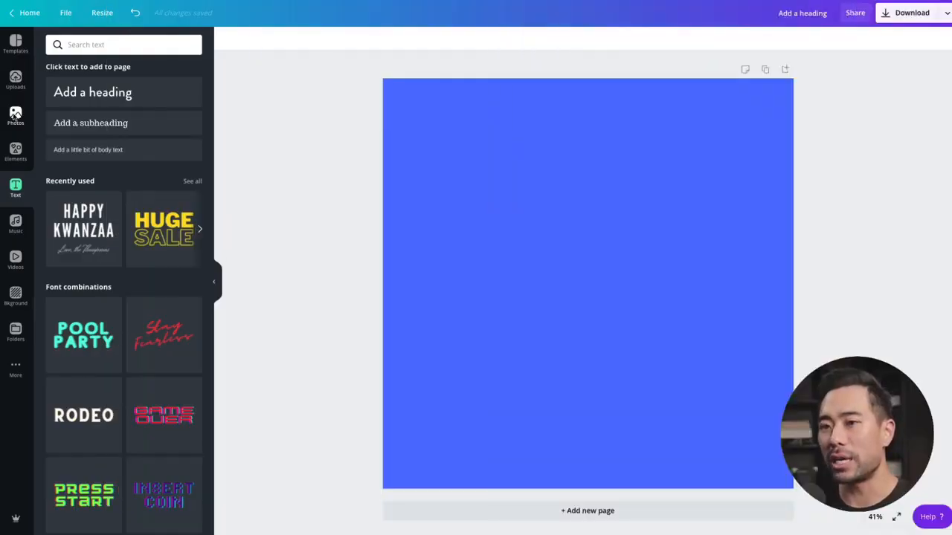
Step: Show the uploaded images and bring September.png from the Finder window into the blue design
left_click(16, 81)
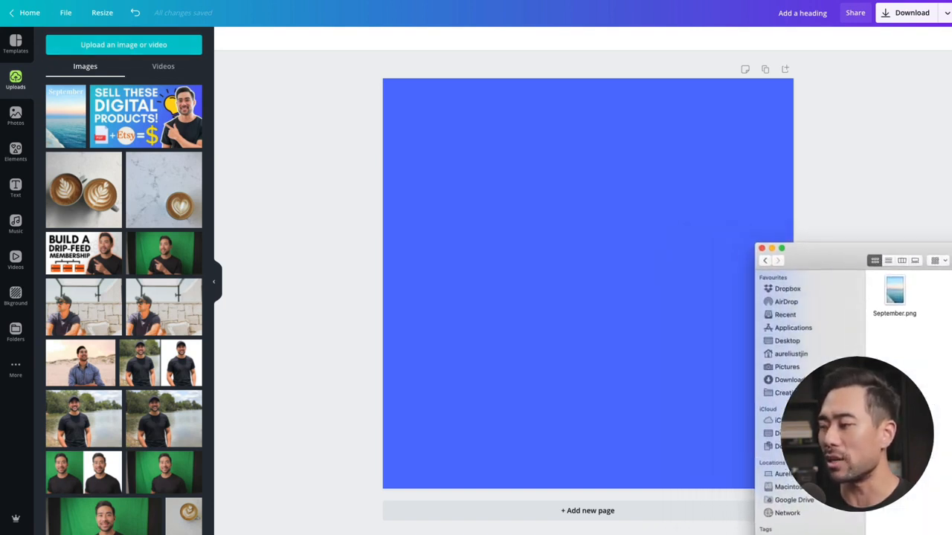
left_click_drag(895, 298, 607, 288)
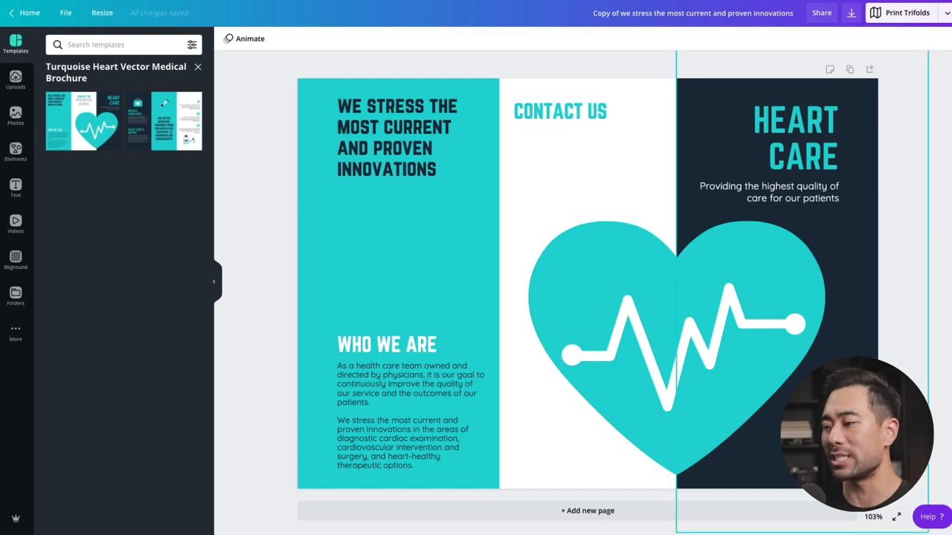
Step: Duplicate the turquoise heart graphic on the brochure and reposition the copy
left_click(664, 345)
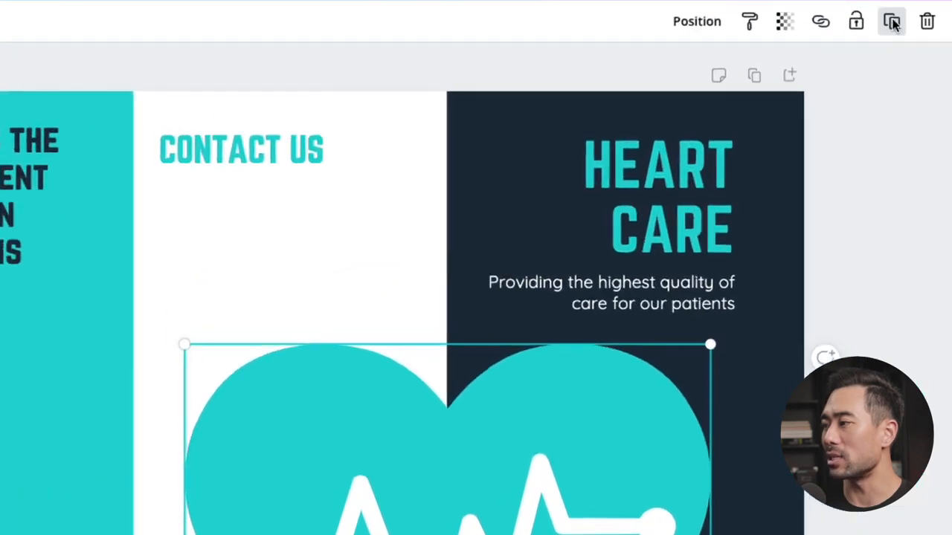
left_click(892, 23)
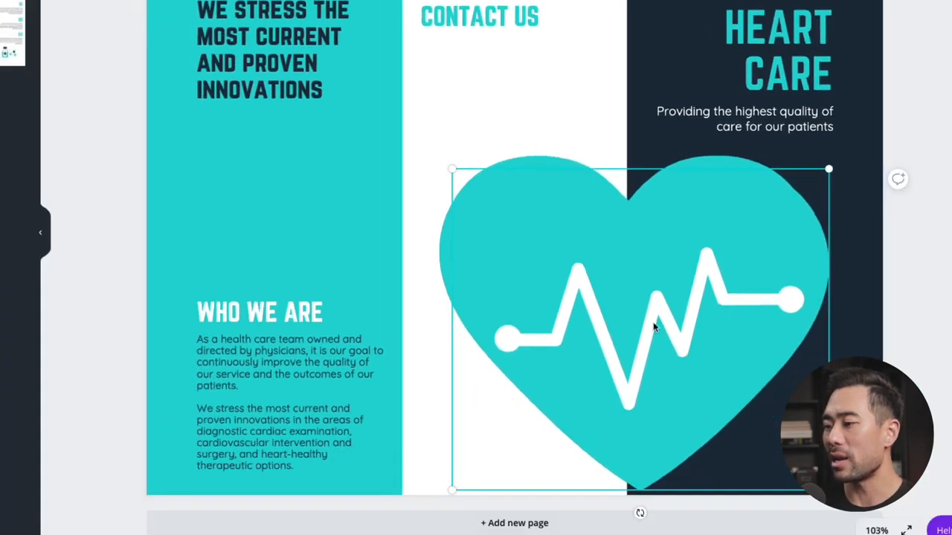
left_click_drag(639, 313, 606, 364)
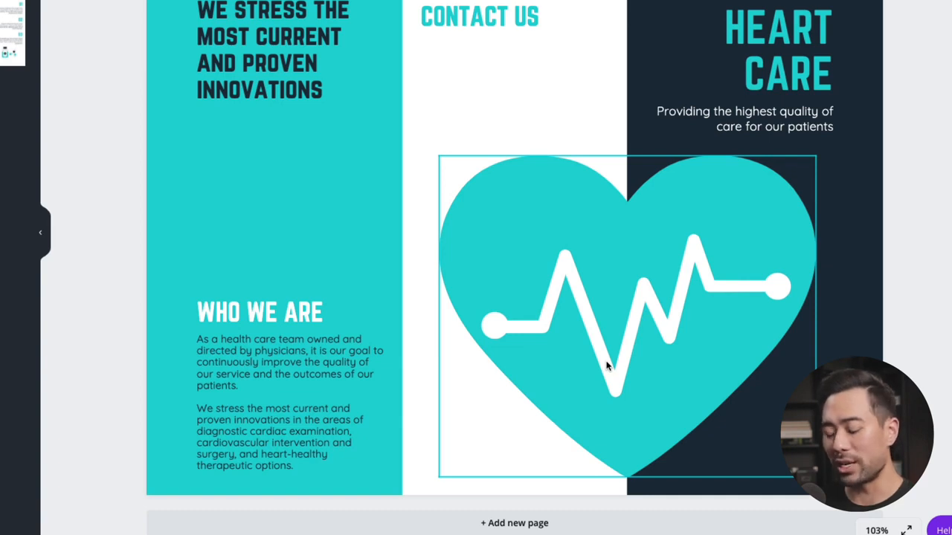
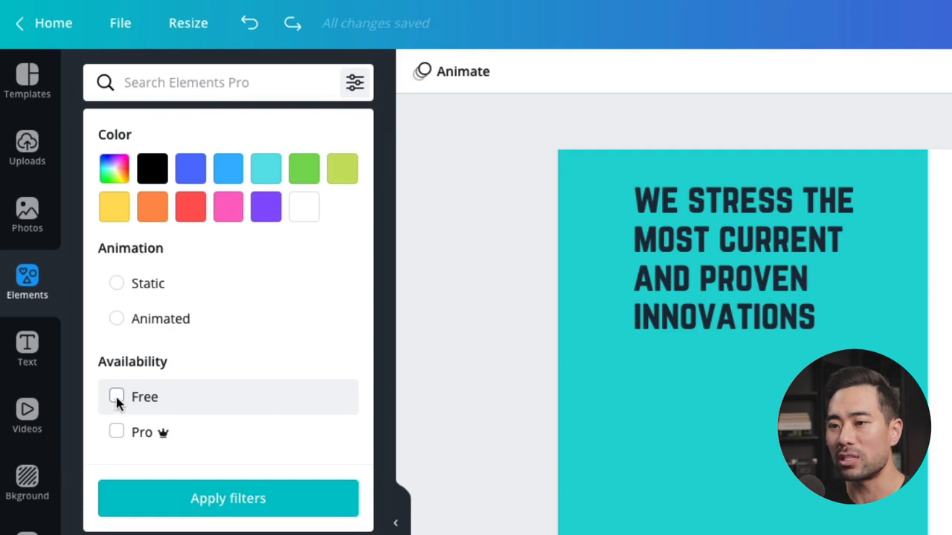
Step: Apply the Free availability filter to the elements and search for heart
left_click(116, 397)
left_click(116, 432)
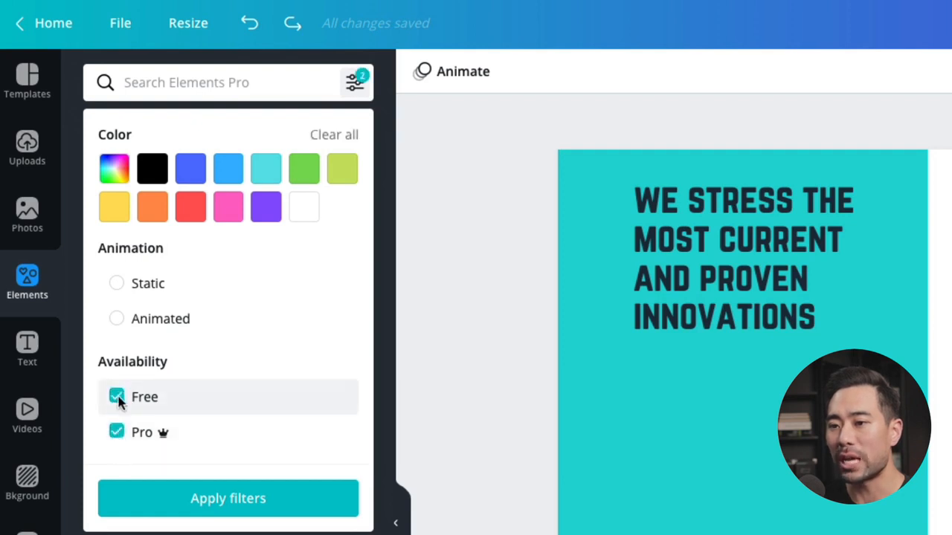
left_click(116, 397)
left_click(116, 432)
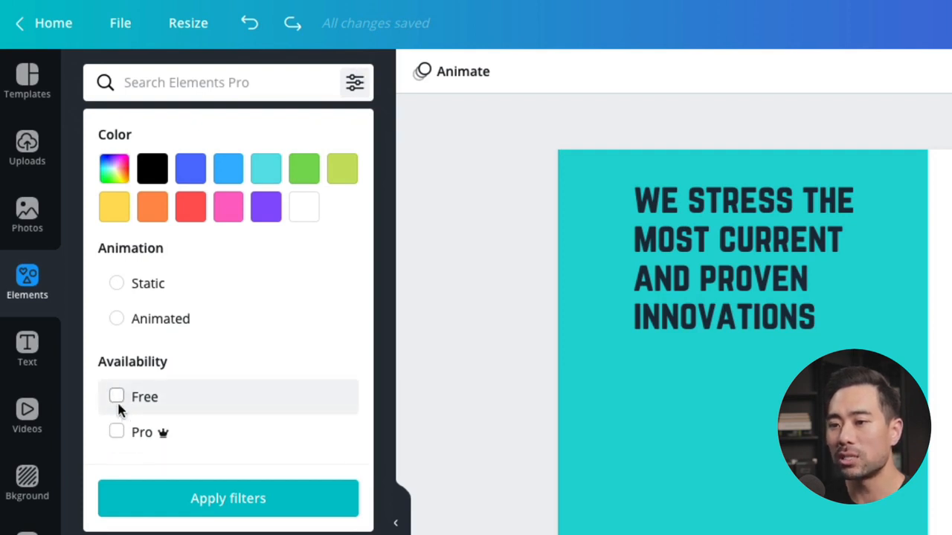
left_click(117, 397)
left_click(215, 509)
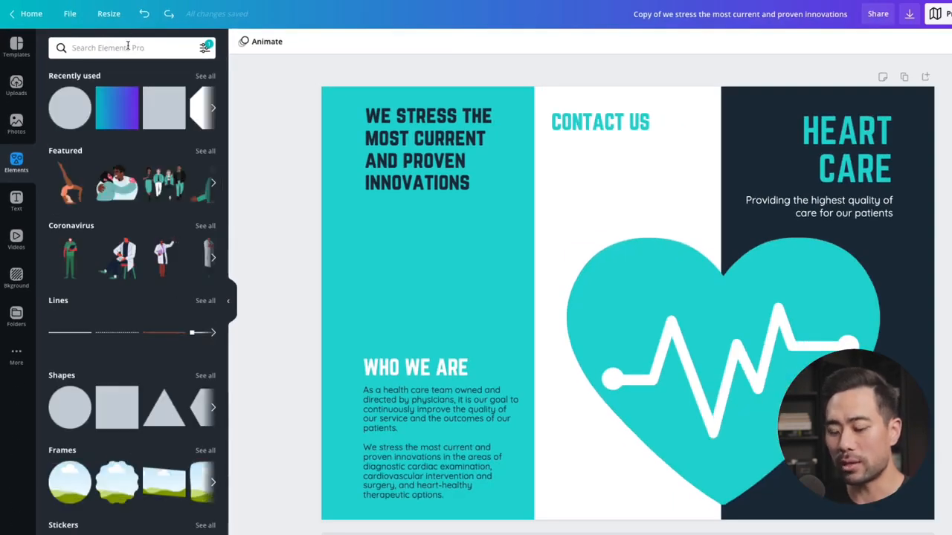
left_click(128, 47)
type("heart")
key("Return")
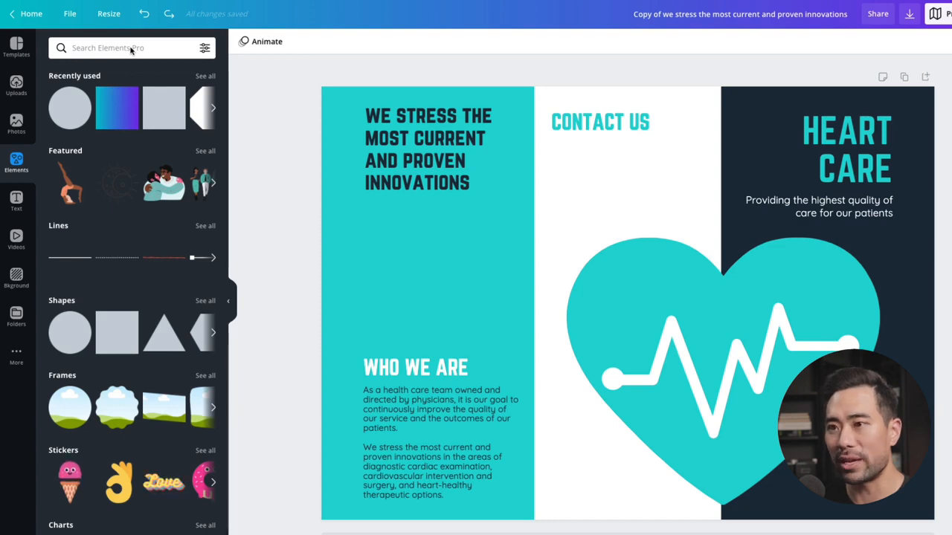
Step: Search the elements for sunglasses and filter the results by red
left_click(131, 48)
type("sunglasses")
key("Return")
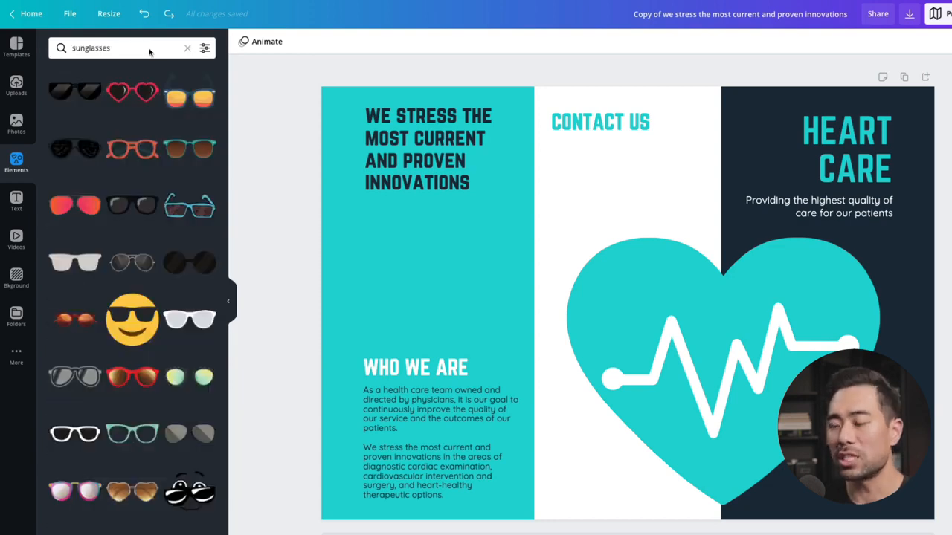
left_click(149, 50)
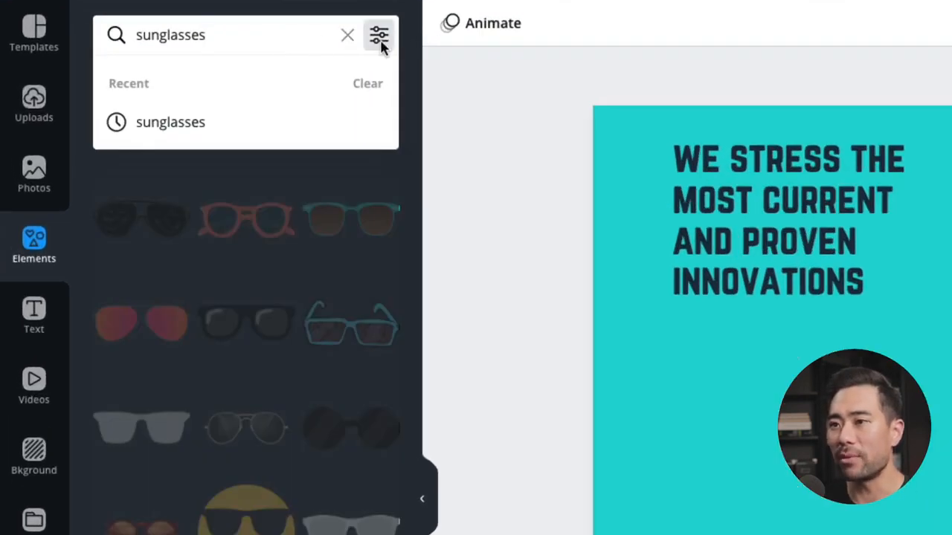
left_click(379, 38)
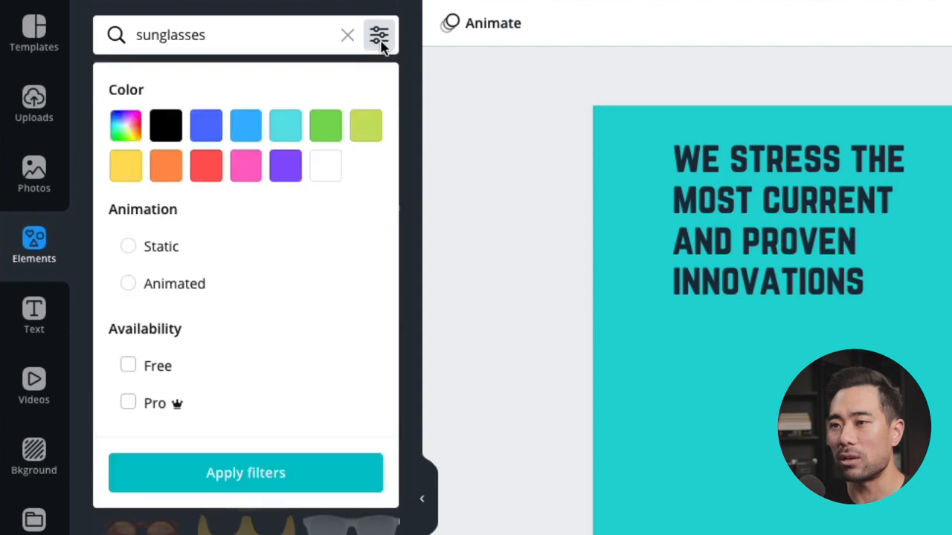
left_click(210, 174)
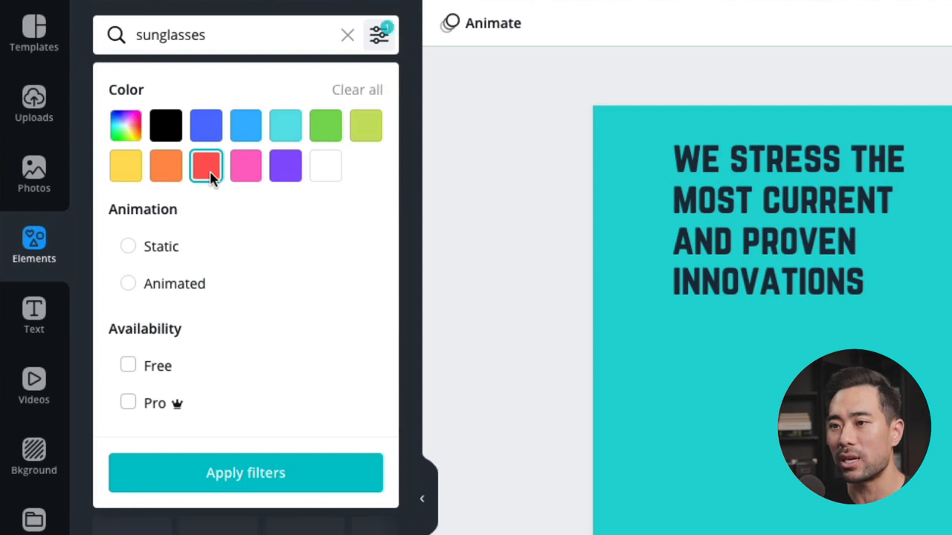
left_click(262, 483)
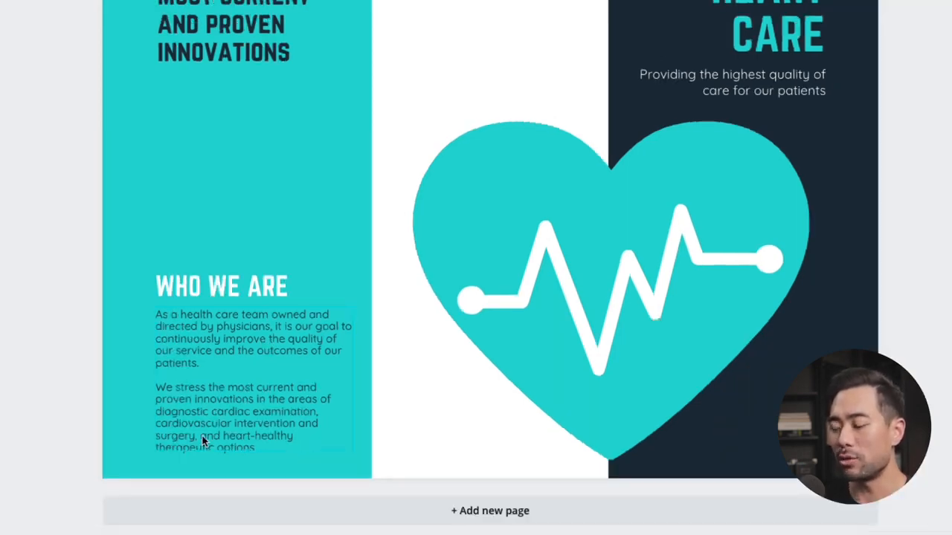
Step: Link the words "improve the quality" in the Who We Are paragraph to a pasted web address and test the link in the exported PDF
scroll(203, 441, "up", 5)
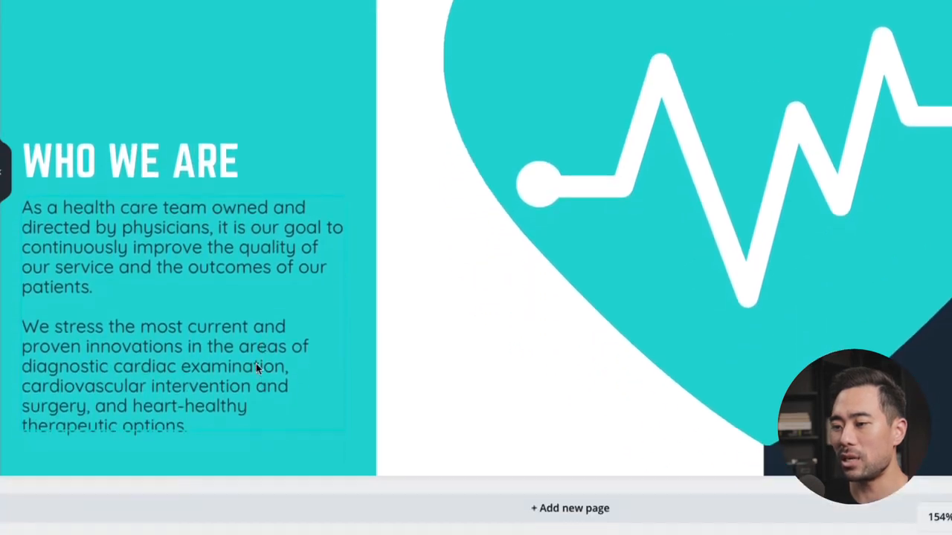
left_click(177, 225)
triple_click(173, 246)
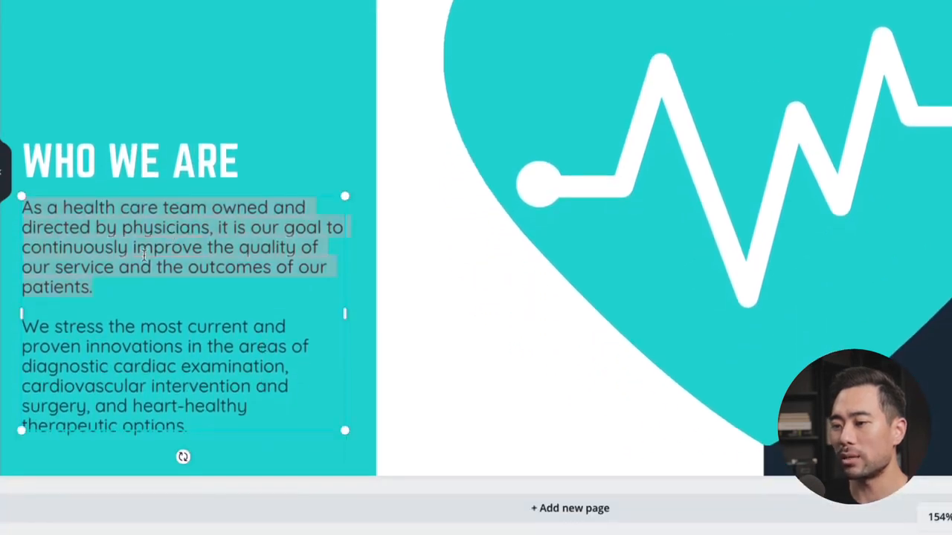
left_click_drag(133, 248, 294, 249)
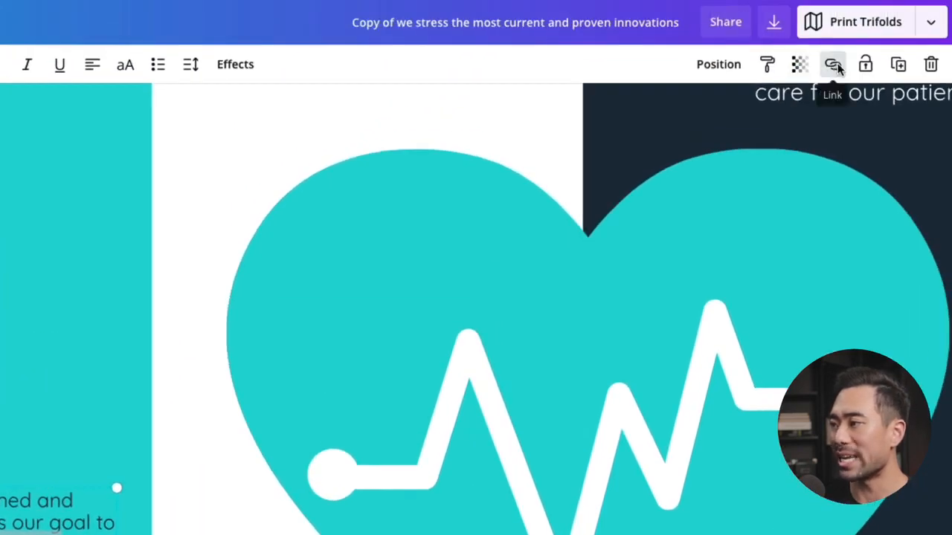
left_click(835, 65)
left_click(592, 114)
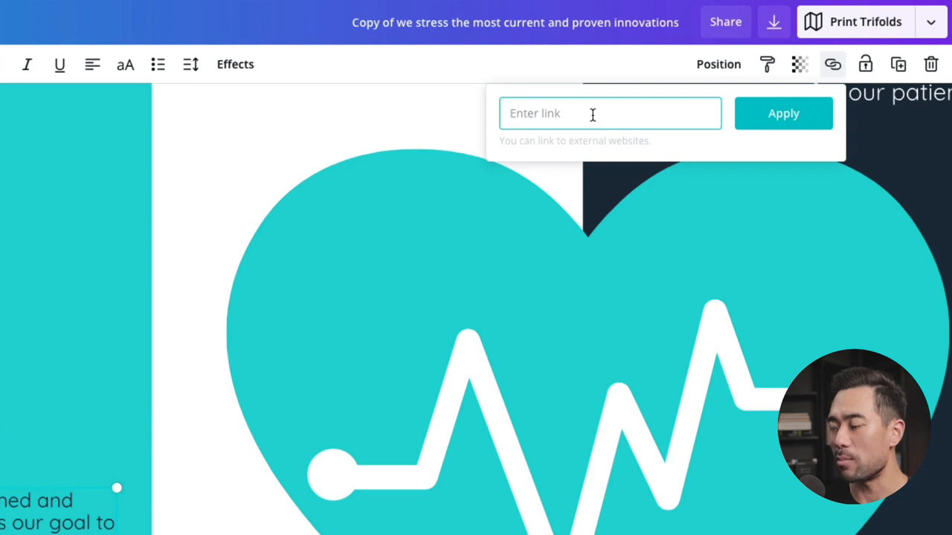
type("https://google.com")
left_click(772, 116)
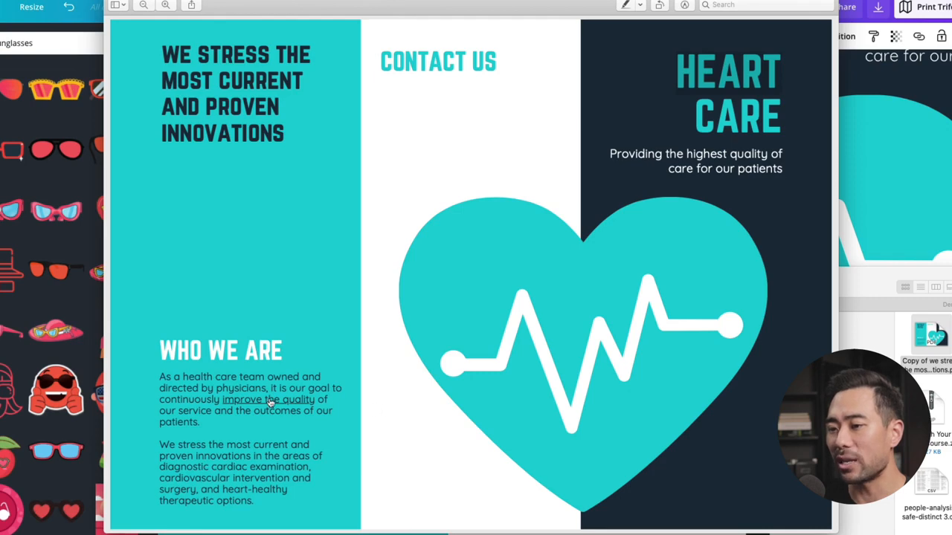
left_click(271, 403)
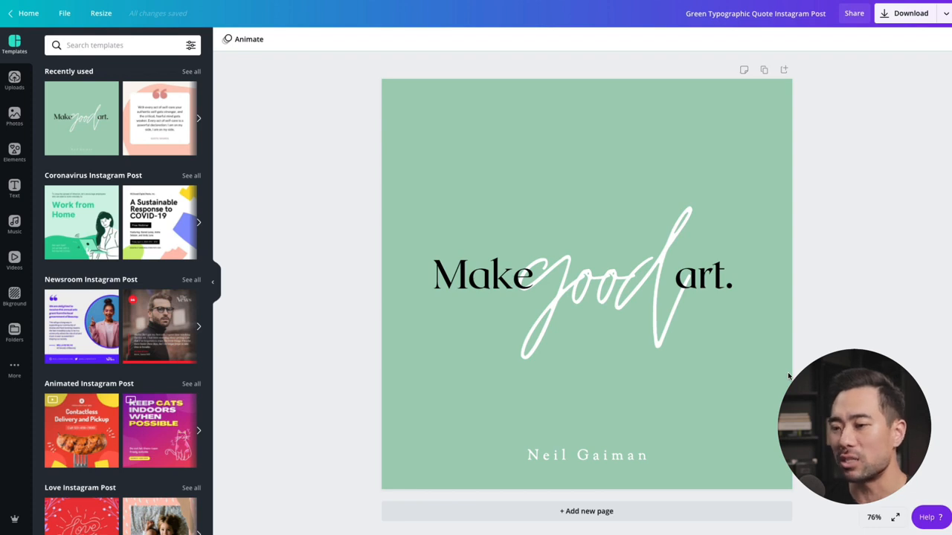
Step: Publish the Green Typographic Quote Instagram Post as a template in the Marketing folder and close the completion dialog
left_click(789, 375)
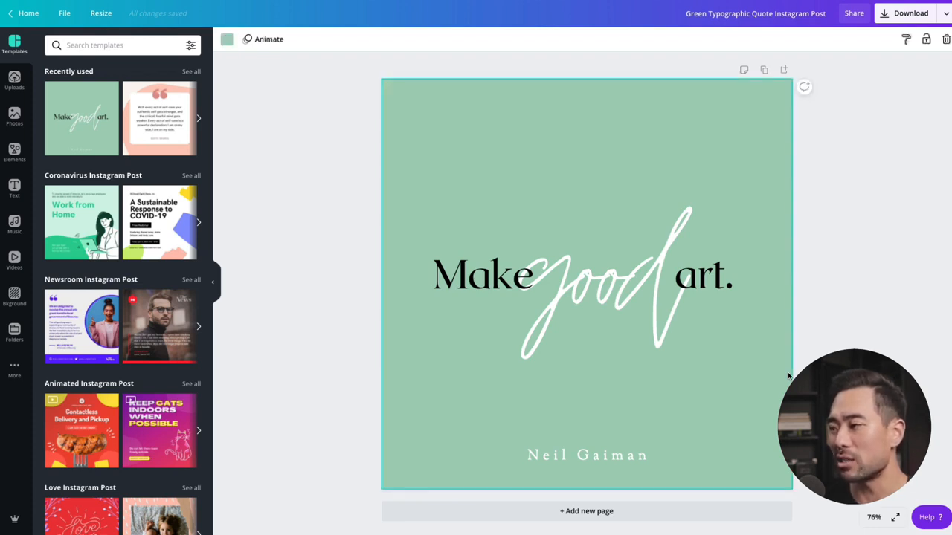
left_click(806, 378)
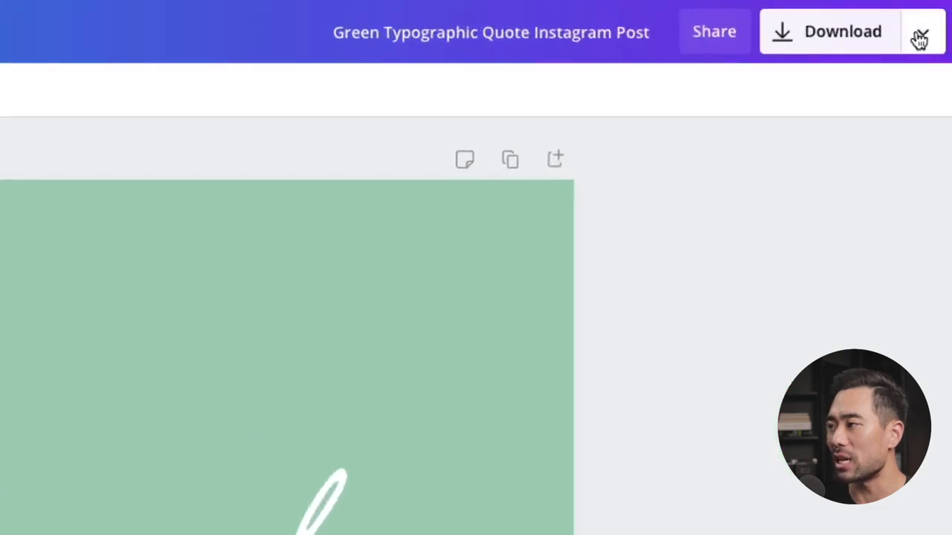
left_click(944, 13)
left_click(719, 429)
scroll(705, 395, "down", 10)
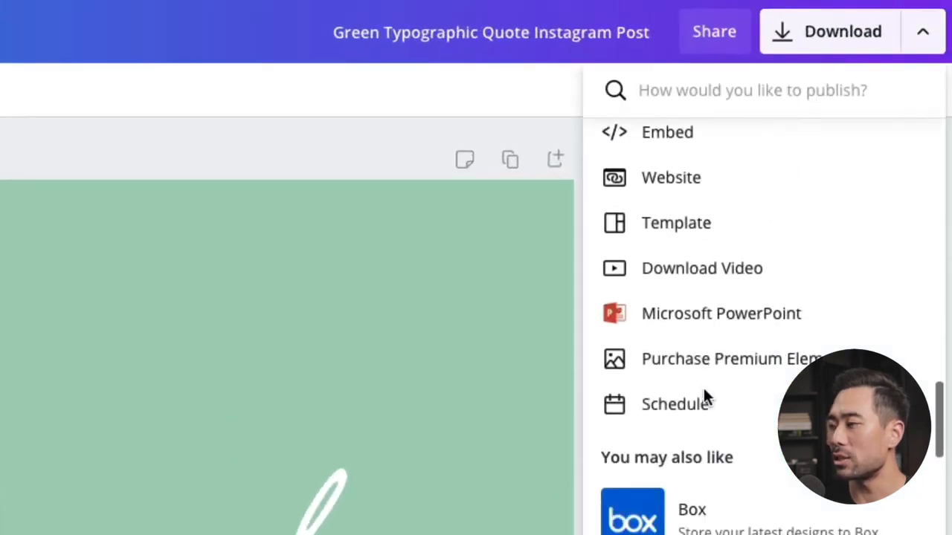
left_click(661, 215)
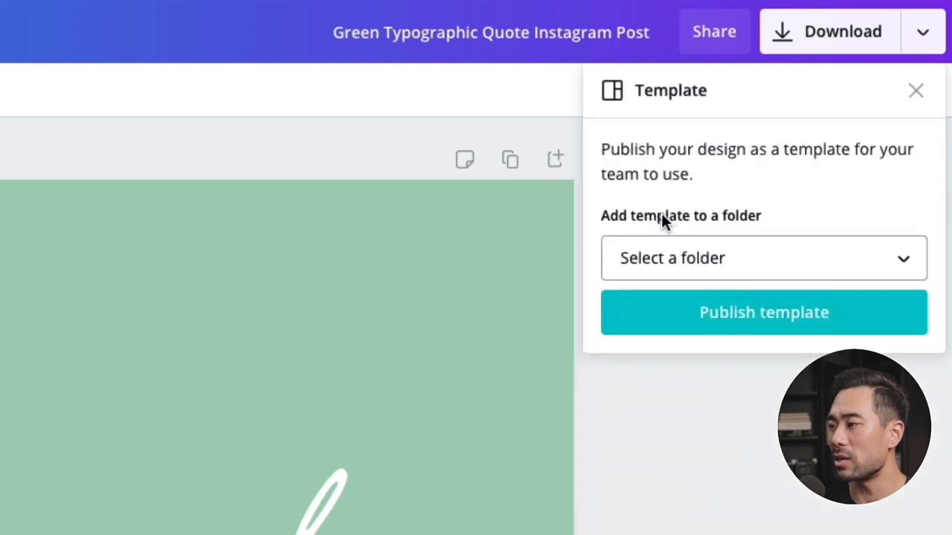
left_click(684, 256)
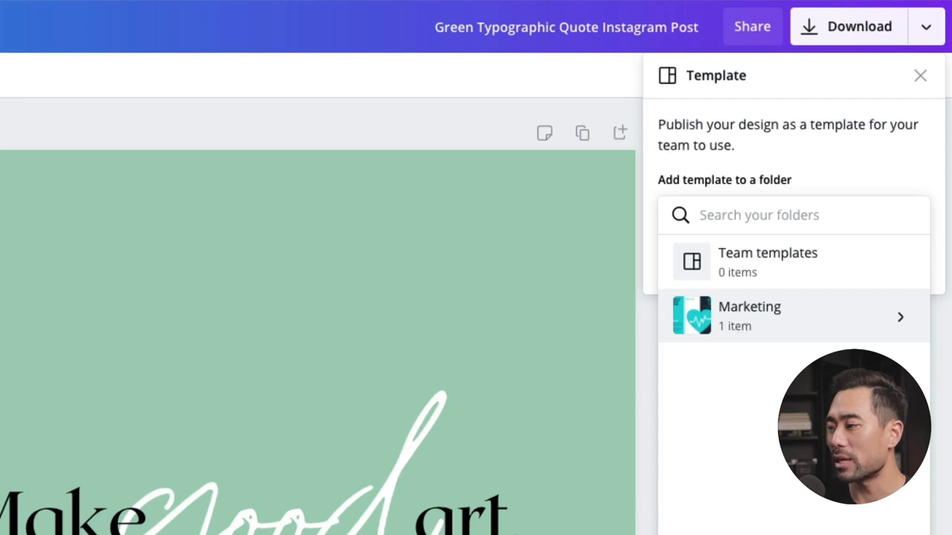
left_click(781, 329)
left_click(777, 259)
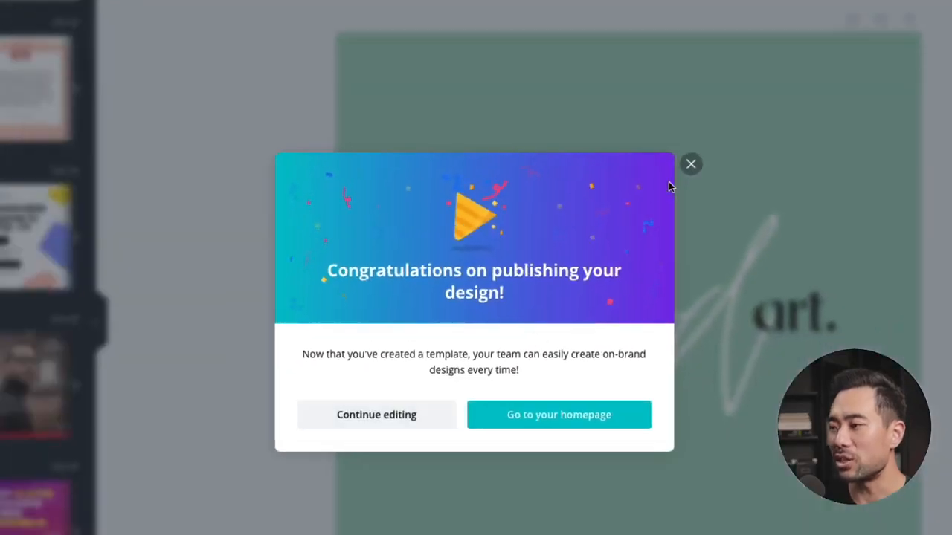
left_click(523, 238)
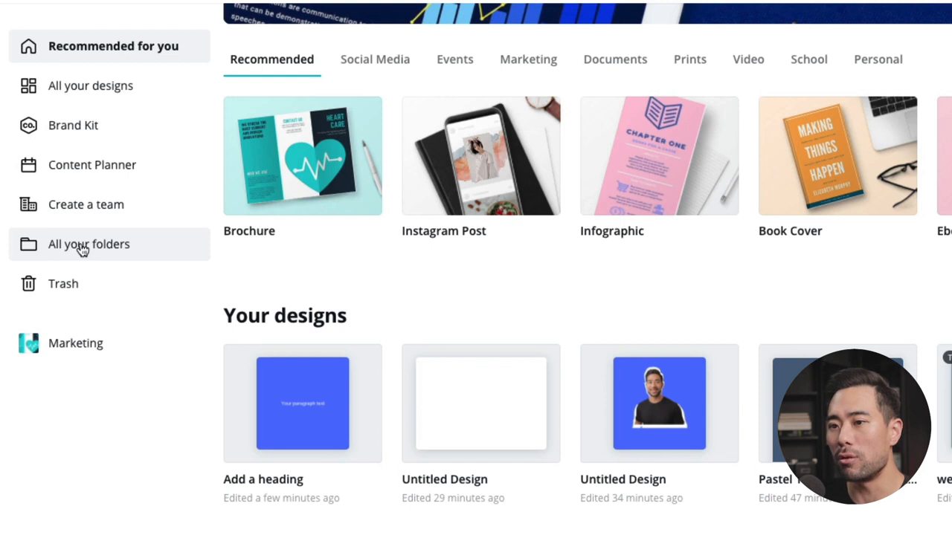
Step: Find the Green Typographic Quote Instagram Post in the Marketing folder and start a design from this template
left_click(81, 249)
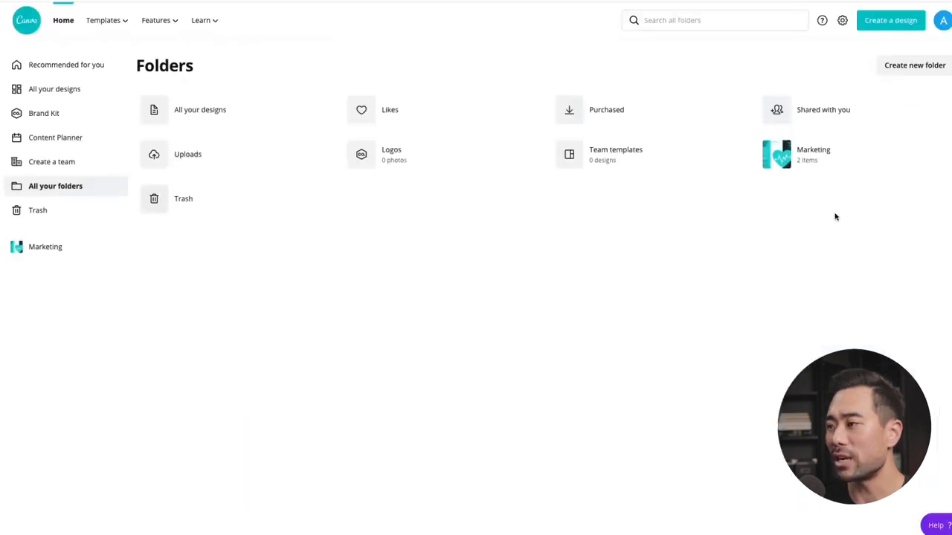
left_click(797, 163)
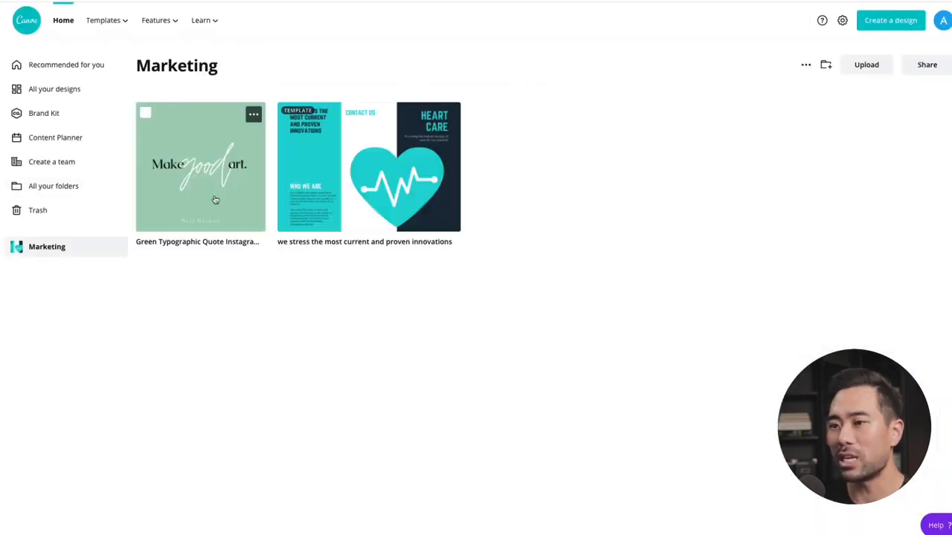
left_click(214, 199)
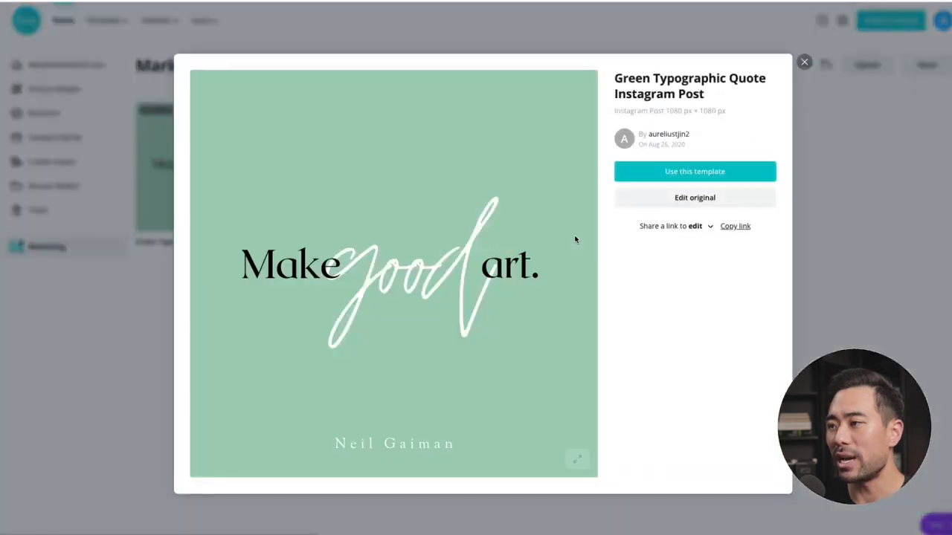
left_click(693, 172)
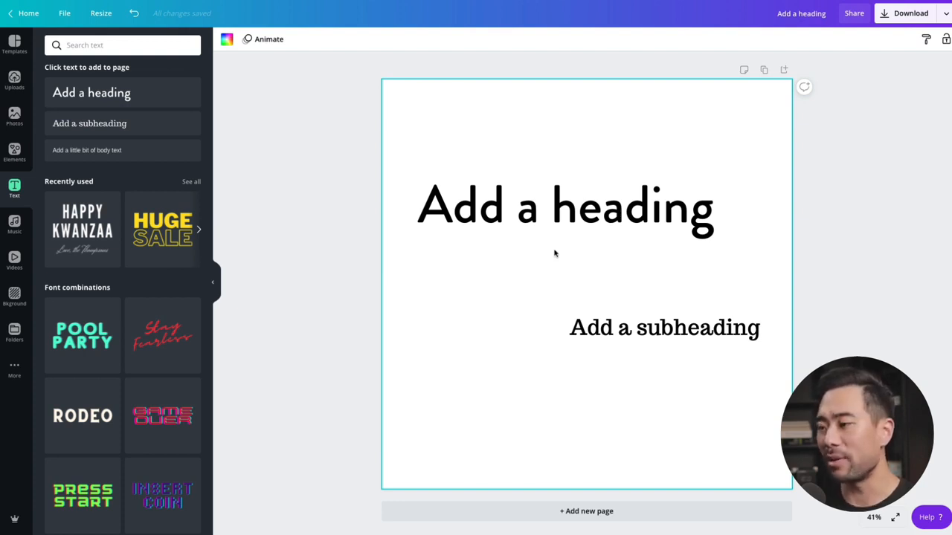
Step: Move the "Add a heading" text freehand to a higher place on the page
left_click(563, 210)
left_click_drag(562, 211, 599, 165)
left_click(526, 298)
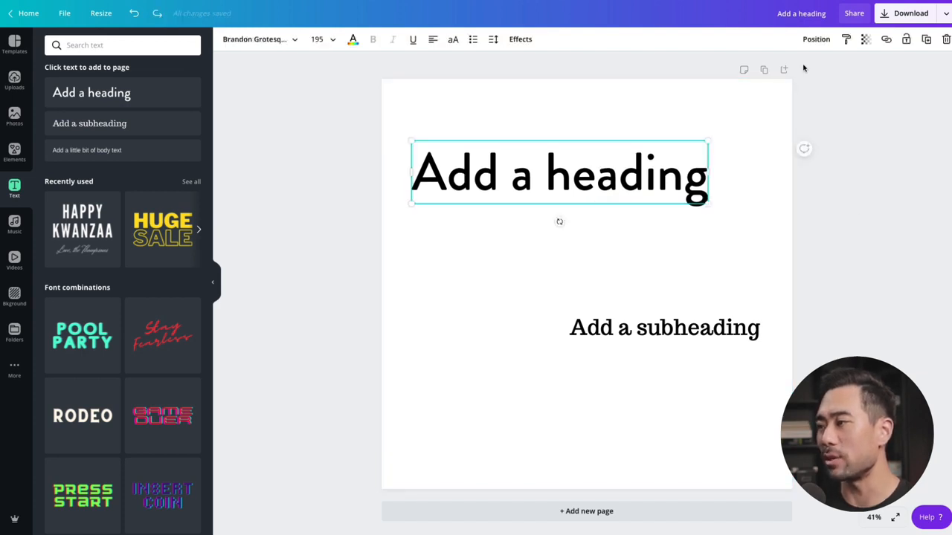
Step: Align the heading to the middle and center of the page and shift the subheading slightly down beneath it
left_click(815, 43)
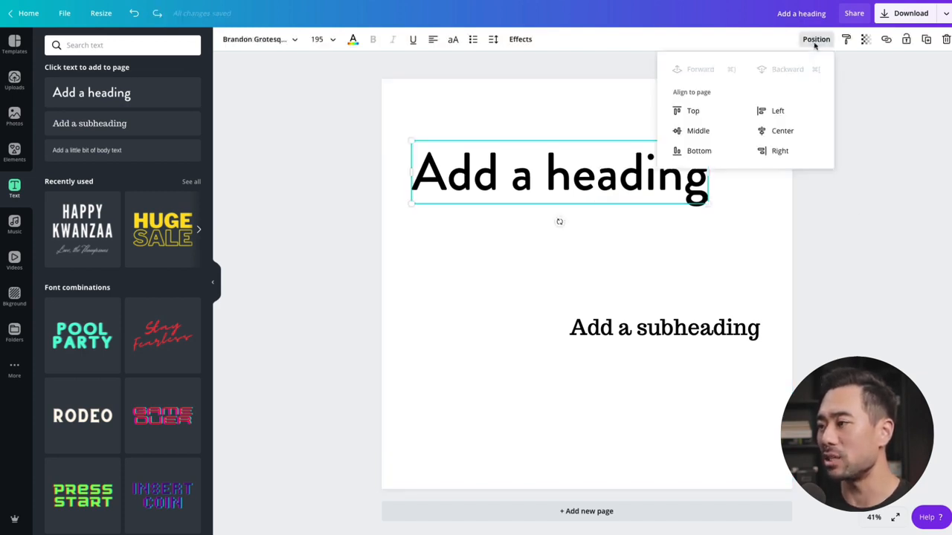
left_click(699, 130)
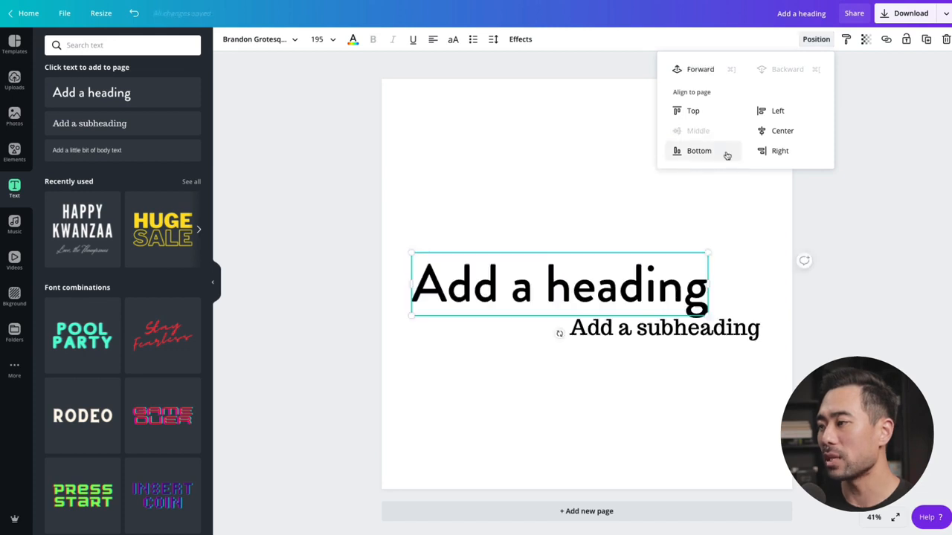
left_click(780, 133)
left_click_drag(689, 333, 688, 340)
left_click(861, 307)
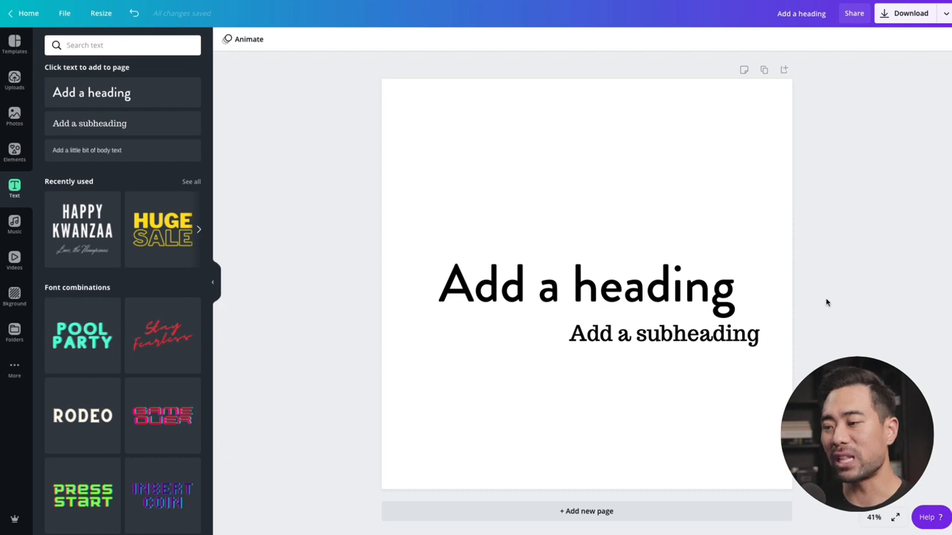
Step: Show the rulers and place a vertical guide about 100 px inside the page's left edge
left_click(64, 15)
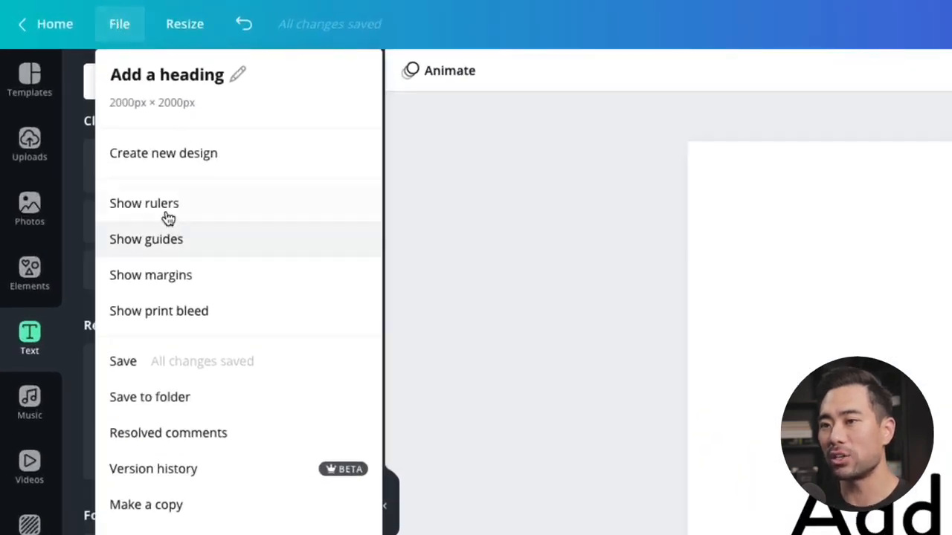
left_click(165, 205)
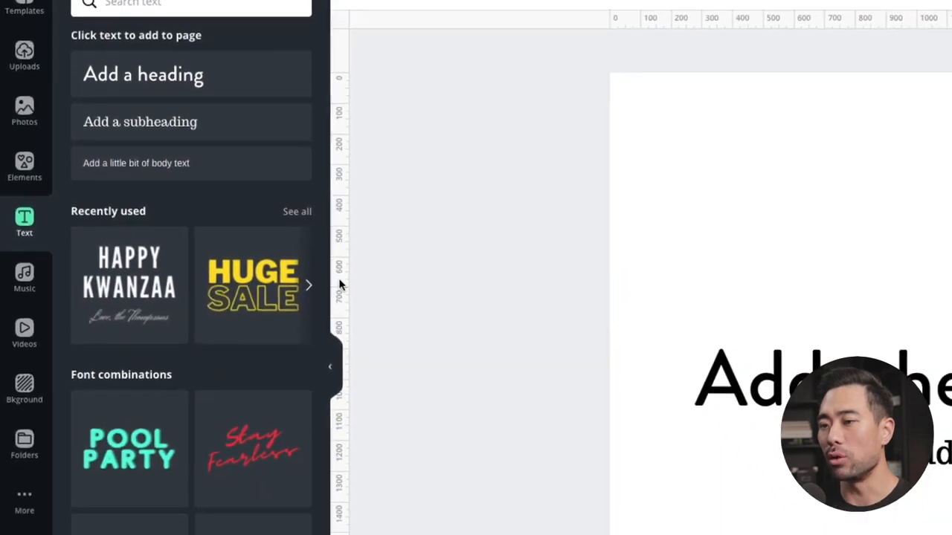
left_click_drag(342, 284, 629, 308)
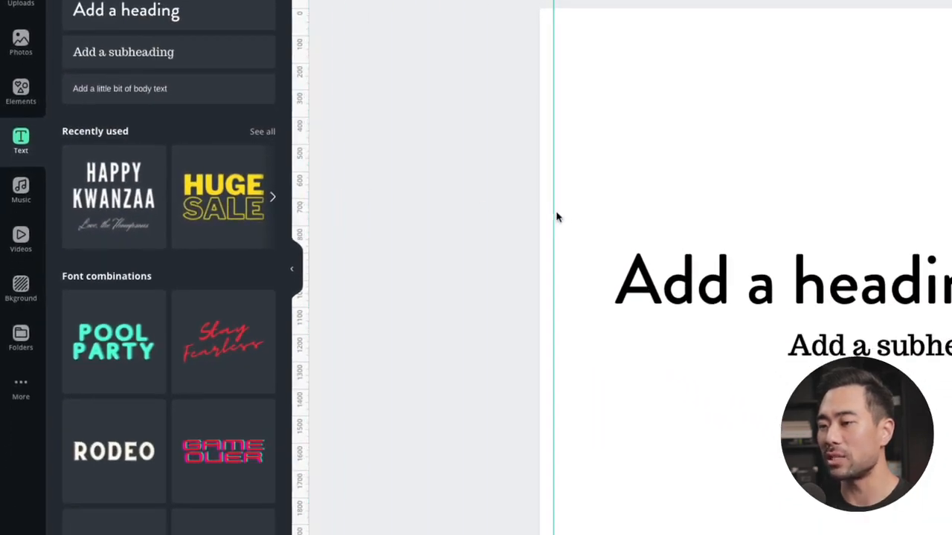
left_click_drag(556, 212, 568, 219)
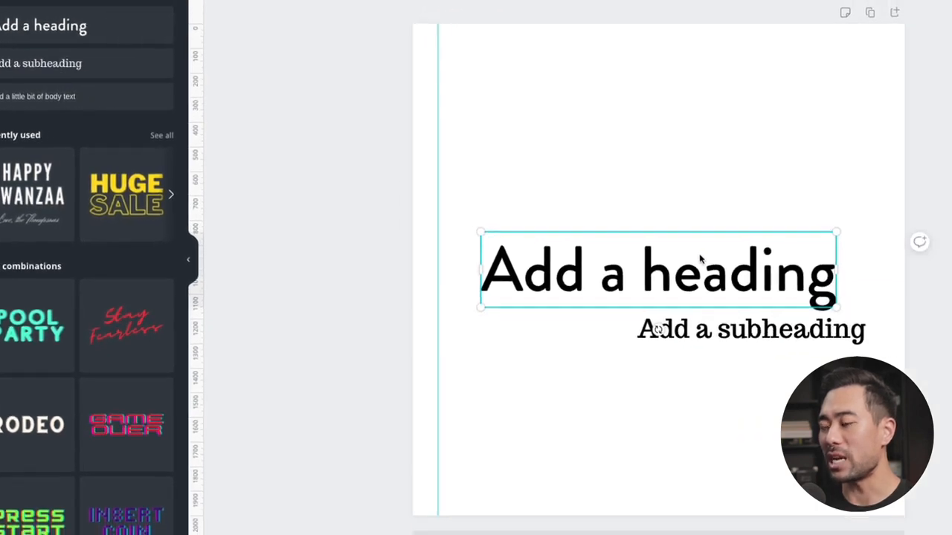
Step: Move the heading up the page and snap its left edge to the vertical guide
left_click_drag(882, 276, 849, 182)
left_click_drag(549, 179, 533, 179)
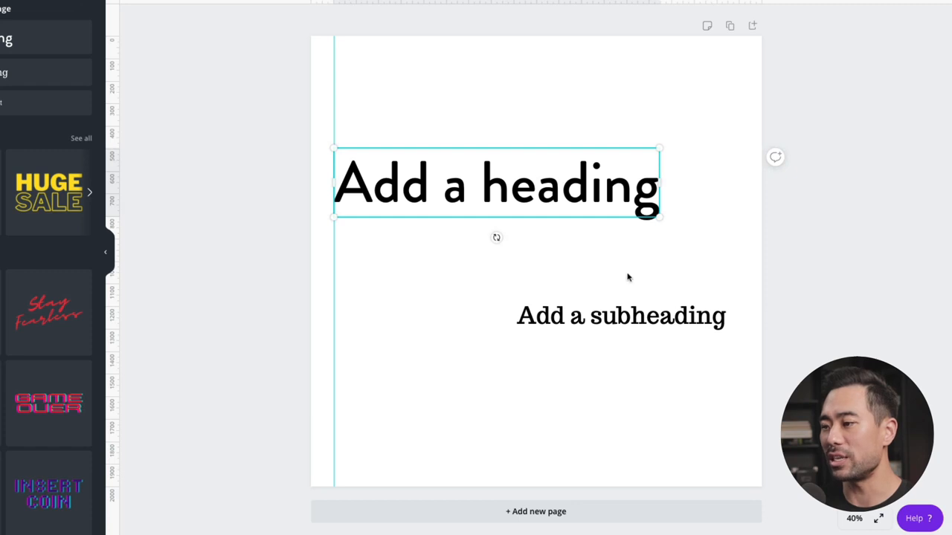
Step: Snap the subheading's left edge to the vertical guide just below the heading and remove the guide from the page
left_click(635, 312)
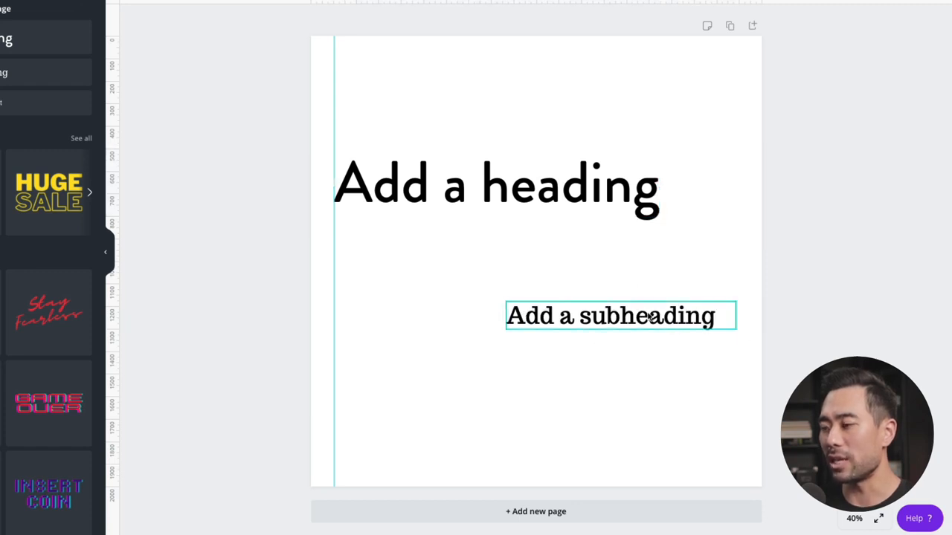
left_click_drag(648, 316, 478, 271)
left_click(326, 106)
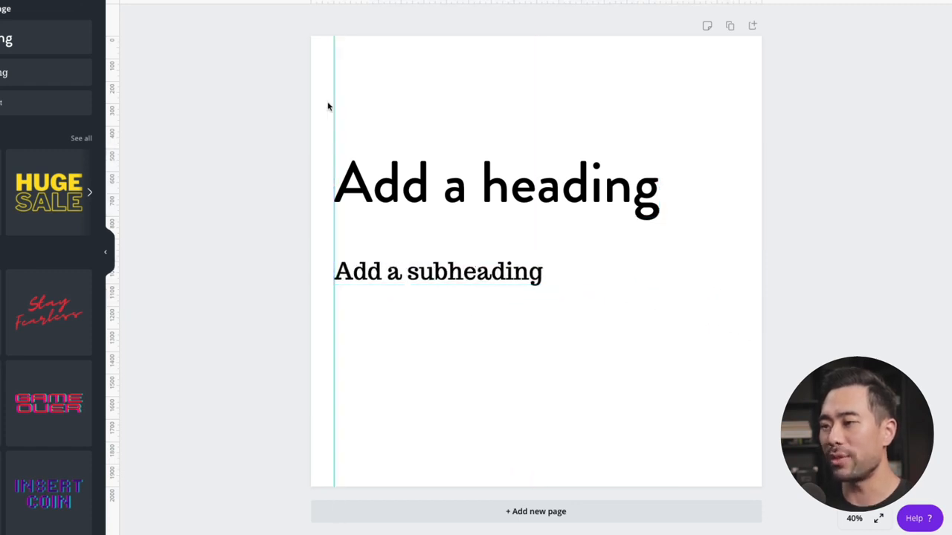
left_click_drag(332, 103, 112, 119)
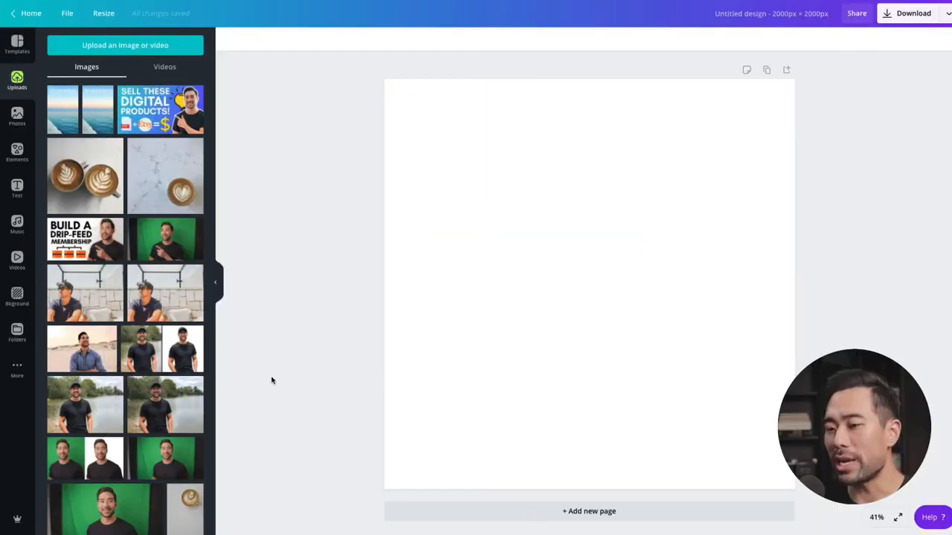
Step: Place the uploaded green-screen portrait on the blank page and enlarge it to span the full page width
scroll(123, 403, "down", 3)
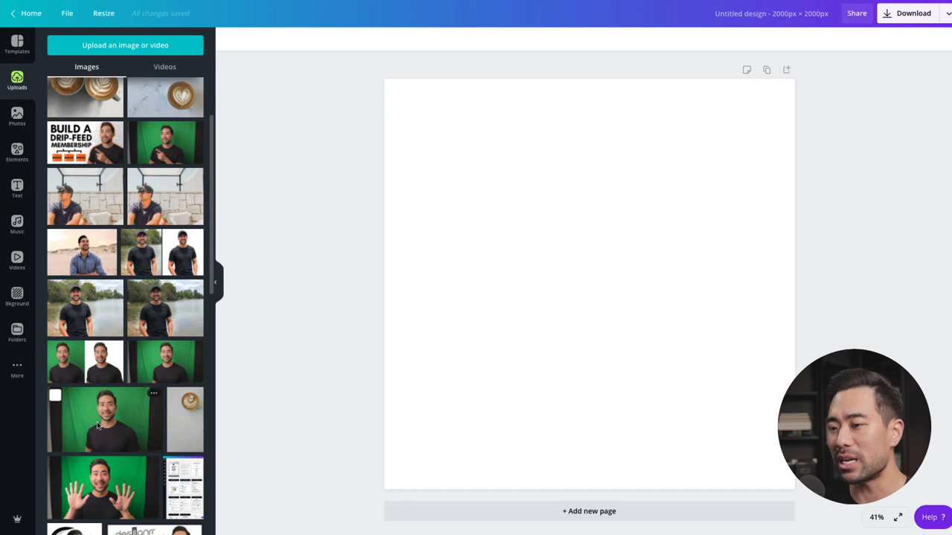
left_click_drag(97, 425, 476, 212)
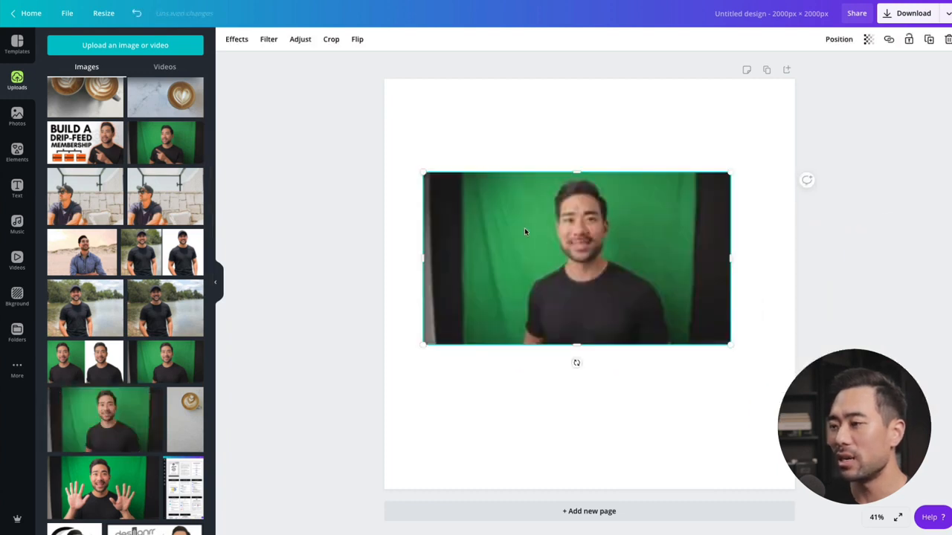
left_click_drag(757, 370, 839, 406)
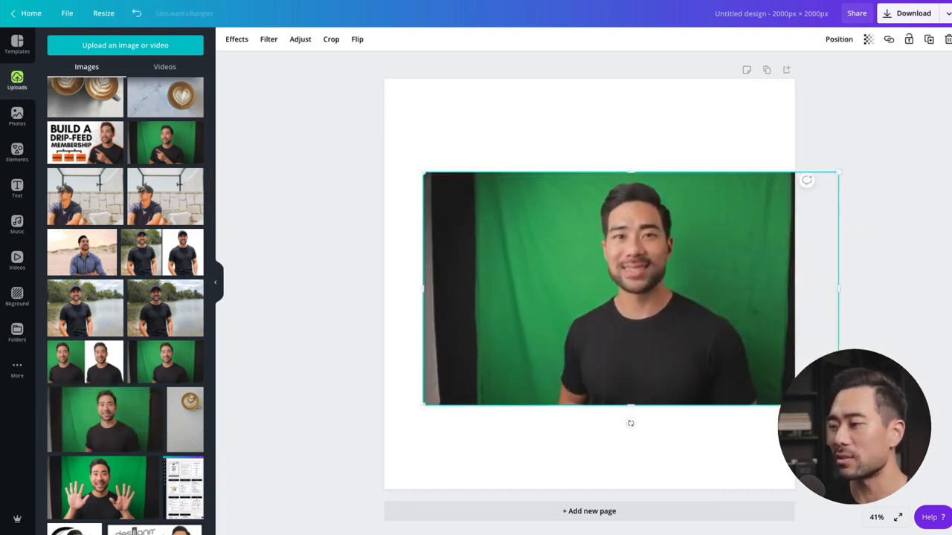
left_click_drag(722, 295, 678, 277)
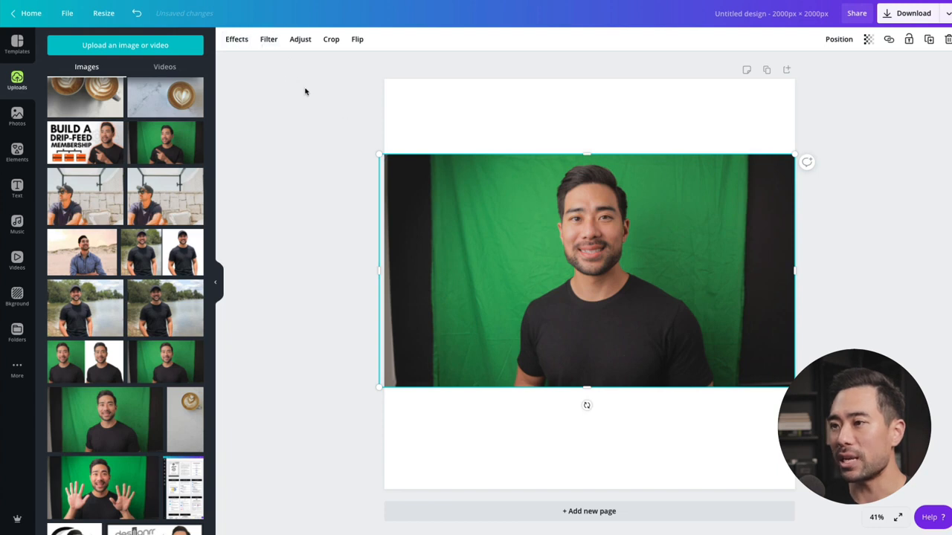
Step: Remove the portrait's background with Background Remover and enlarge the cut-out, centering it horizontally on the page
left_click(247, 43)
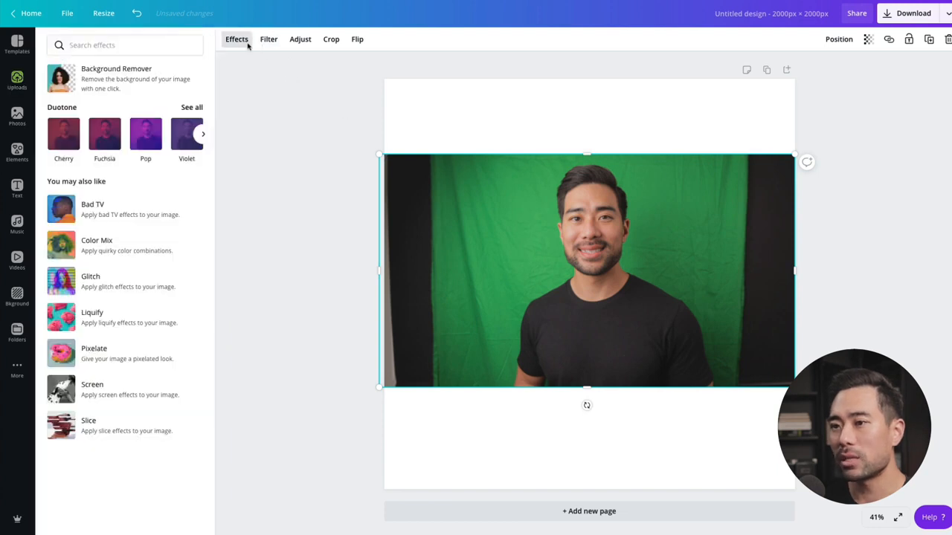
left_click(67, 80)
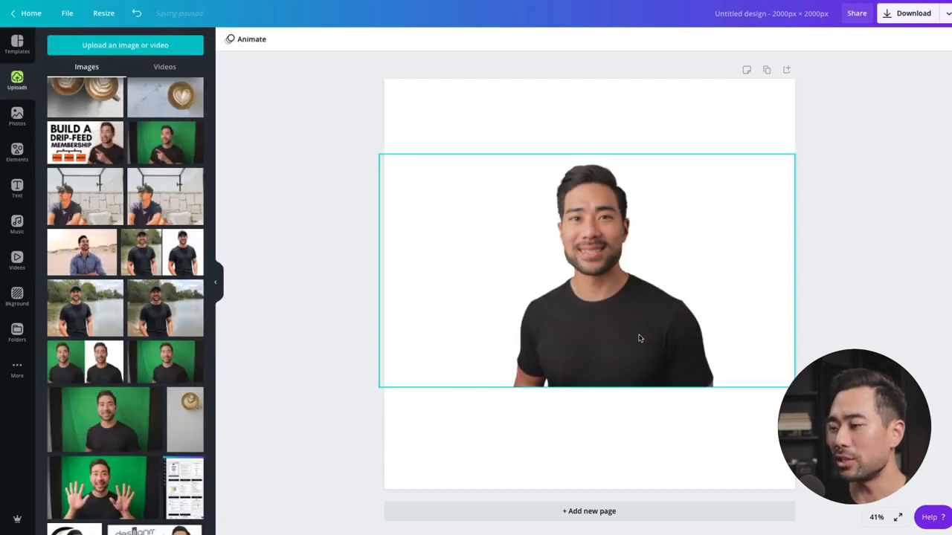
left_click(637, 337)
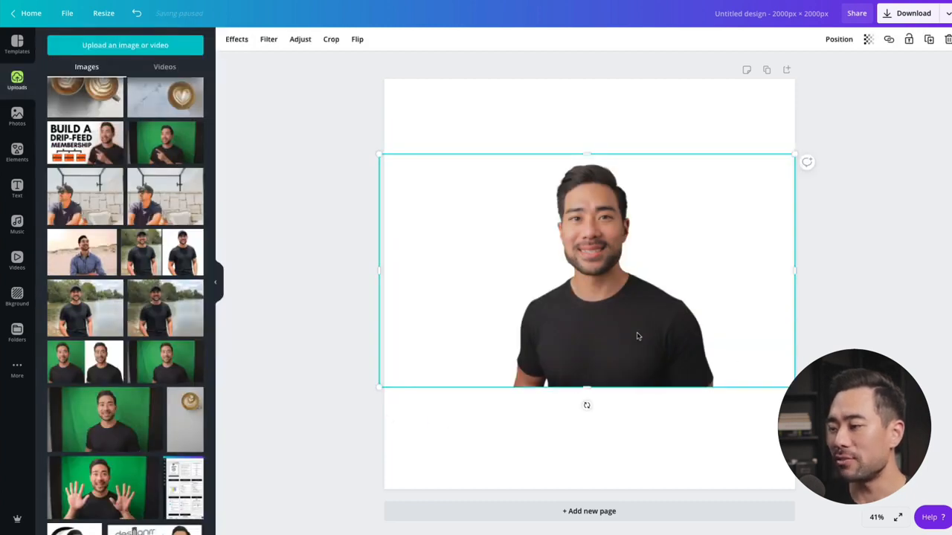
left_click_drag(794, 386, 950, 476)
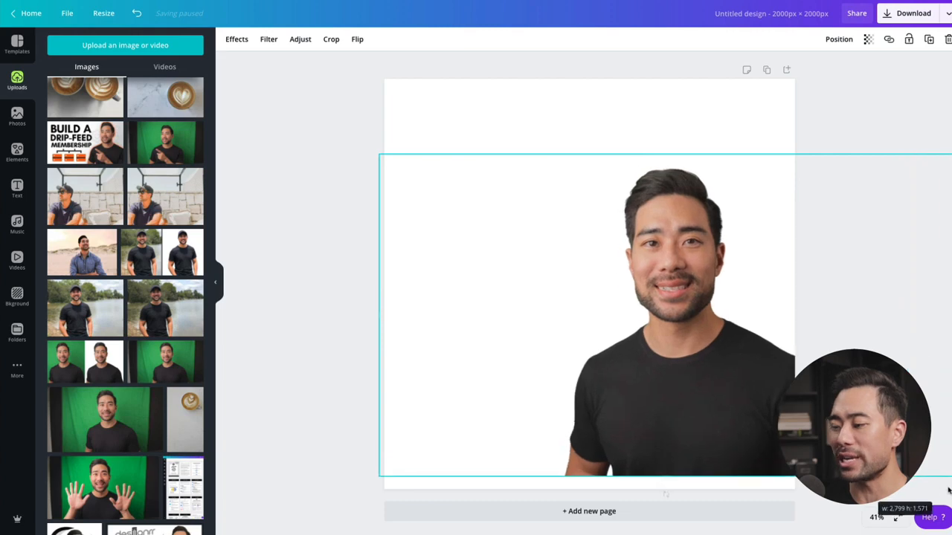
left_click_drag(707, 393, 679, 403)
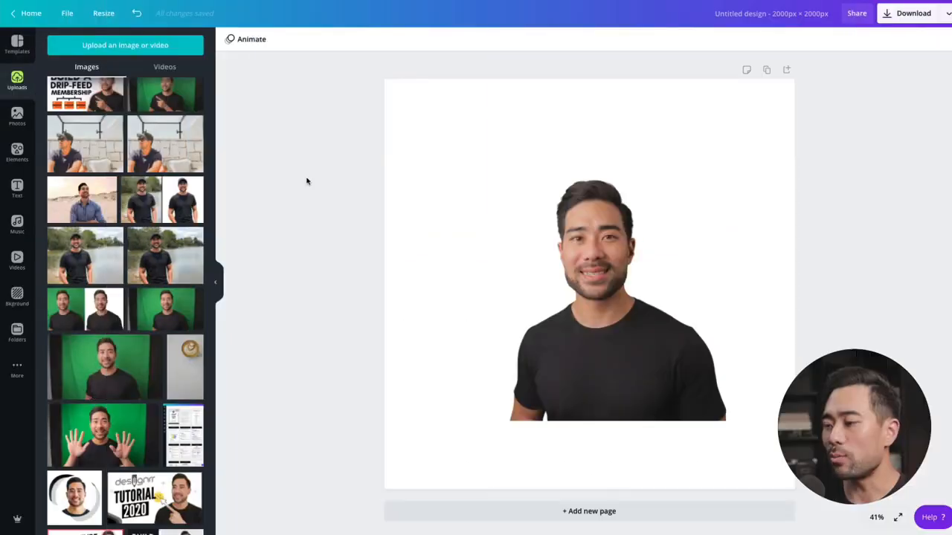
Step: Duplicate the cut-out portrait and offset the copy down and to the left of the original
left_click(623, 351)
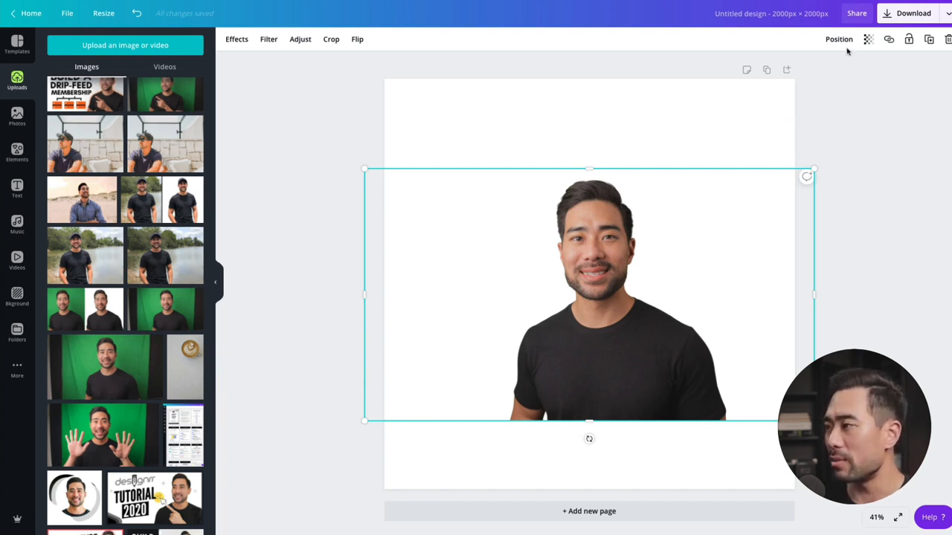
left_click(928, 40)
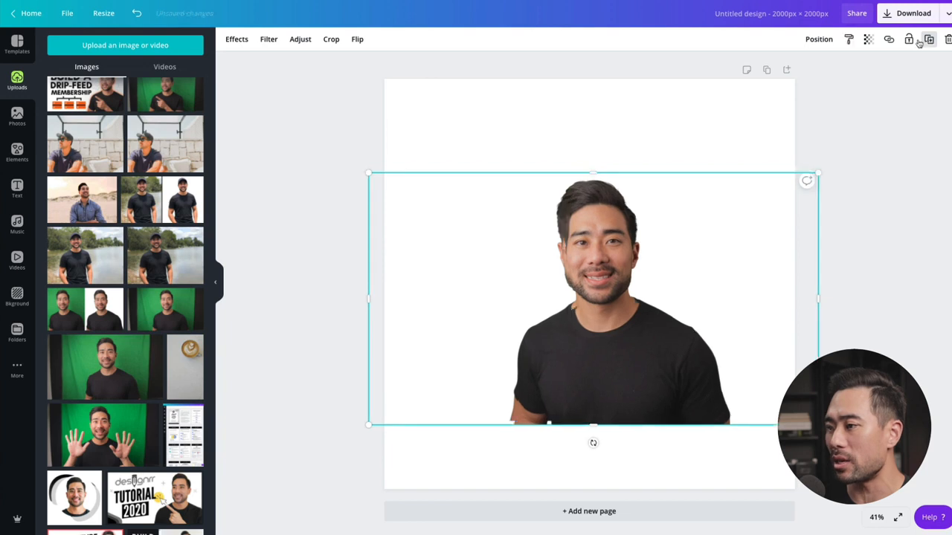
left_click_drag(681, 171, 638, 201)
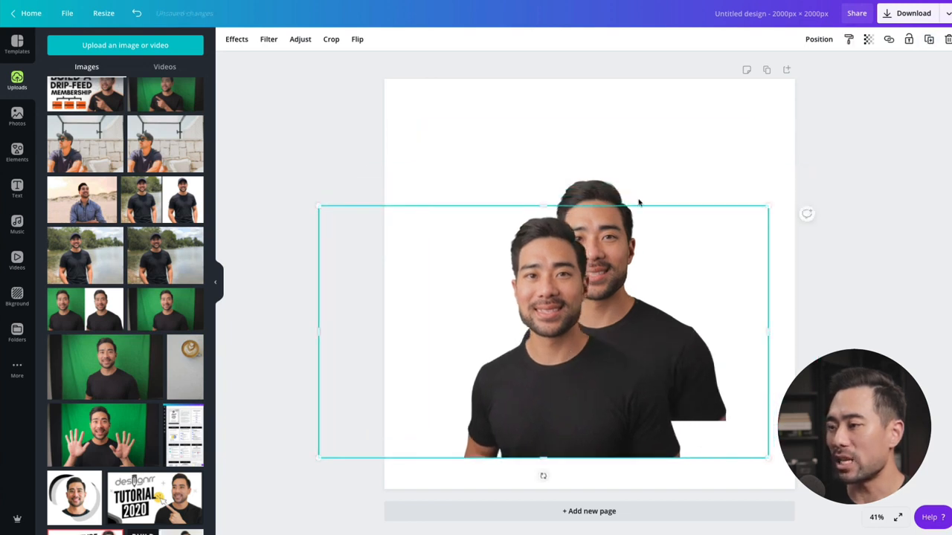
Step: Apply the Cherry duotone effect to the rear cut-out and set its highlights color to white (#ffffff)
left_click(602, 193)
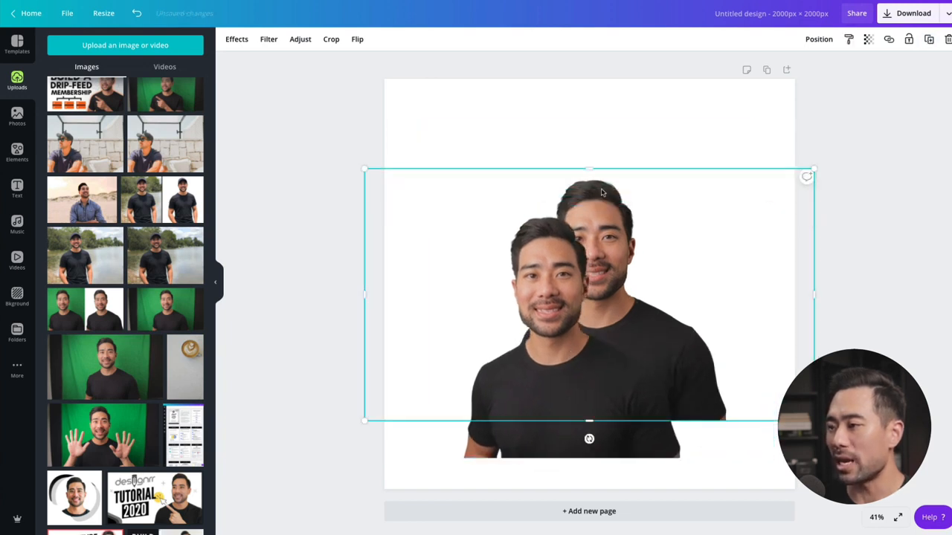
left_click(234, 39)
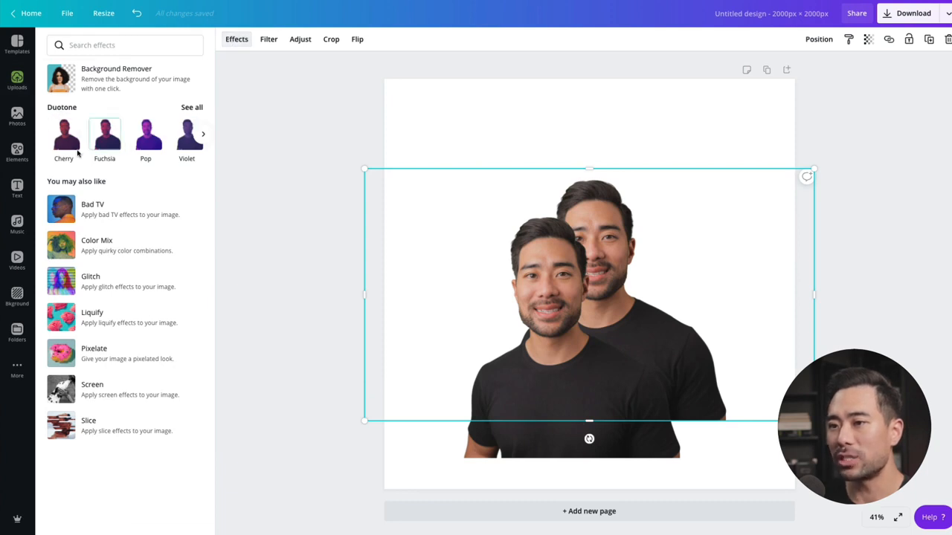
left_click(63, 142)
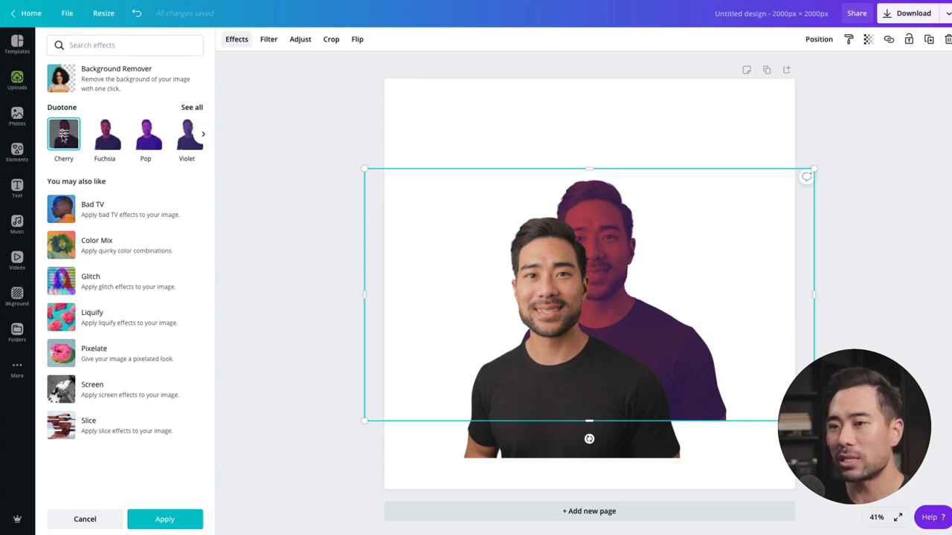
left_click(64, 135)
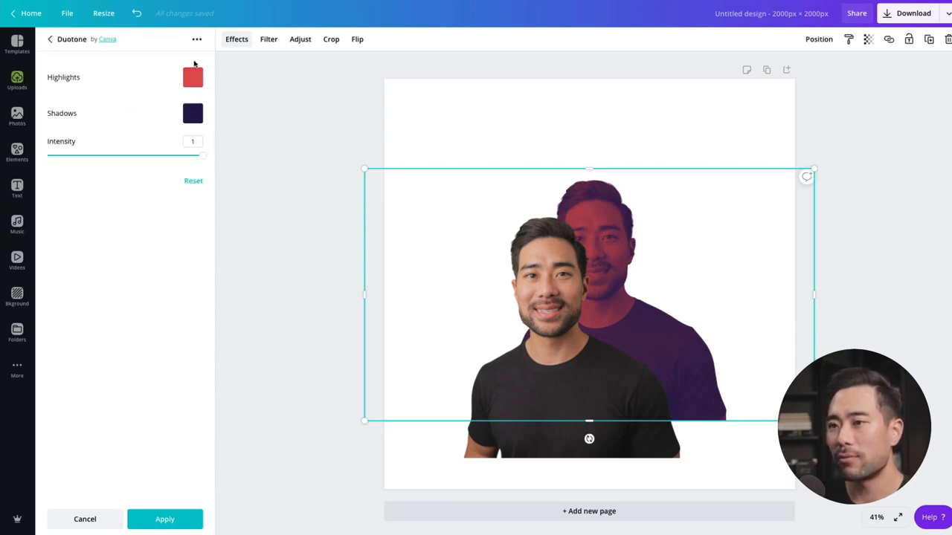
left_click(193, 77)
left_click(73, 69)
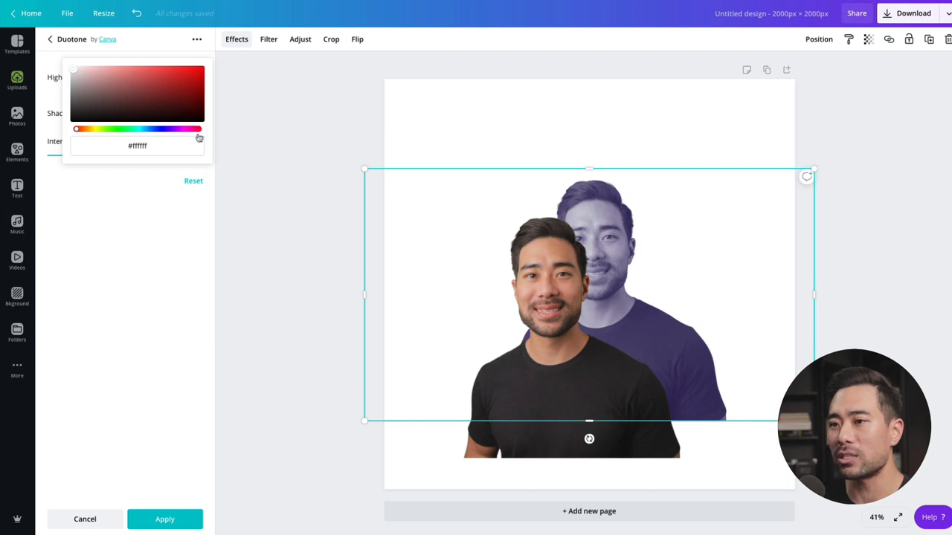
left_click(178, 186)
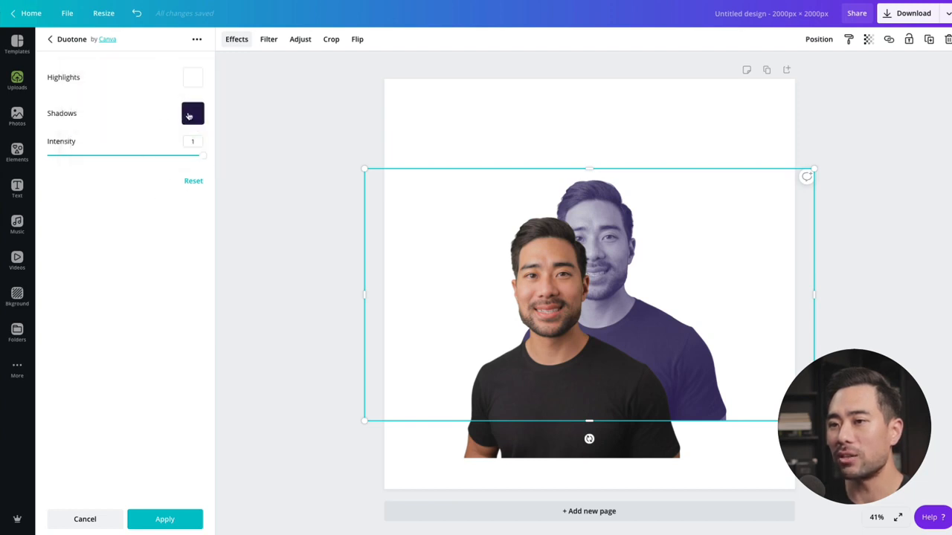
Step: Set the duotone shadows color to white (#ffffff) and finish the effect on the rear cut-out
left_click(189, 116)
left_click(74, 68)
left_click(115, 253)
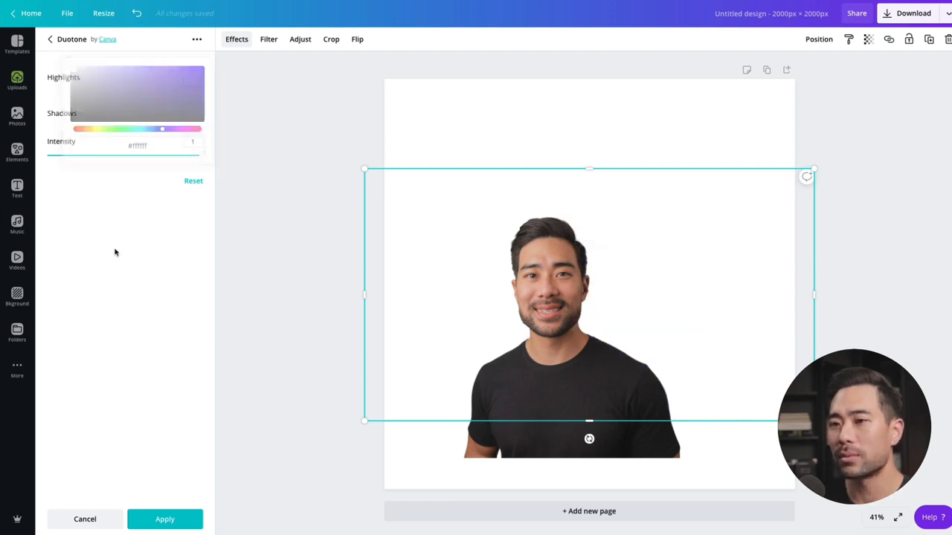
left_click(437, 113)
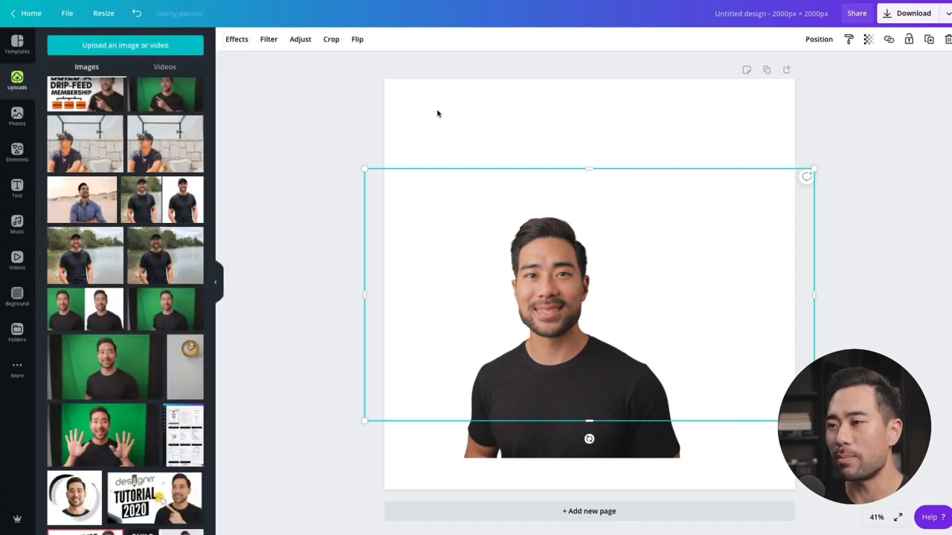
Step: Color the page background blue using the Aug 2020 palette
left_click(436, 111)
left_click(229, 40)
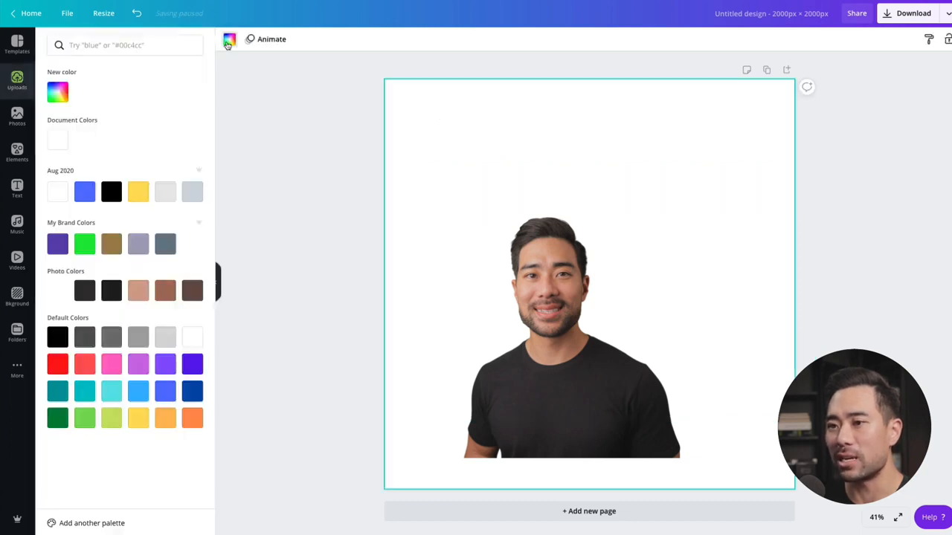
left_click(84, 195)
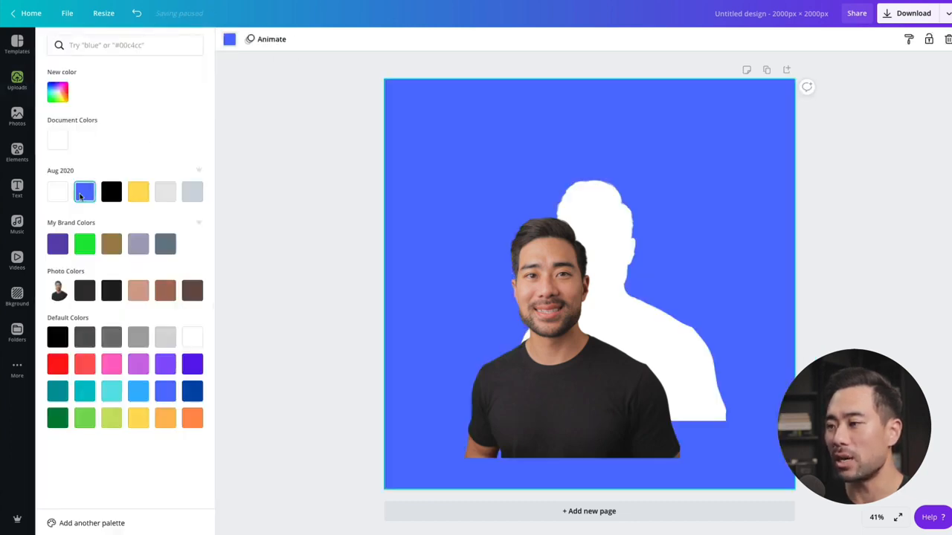
Step: Align the full-color cut-out over the white silhouette and shrink it slightly to expose a white edge
left_click(583, 376)
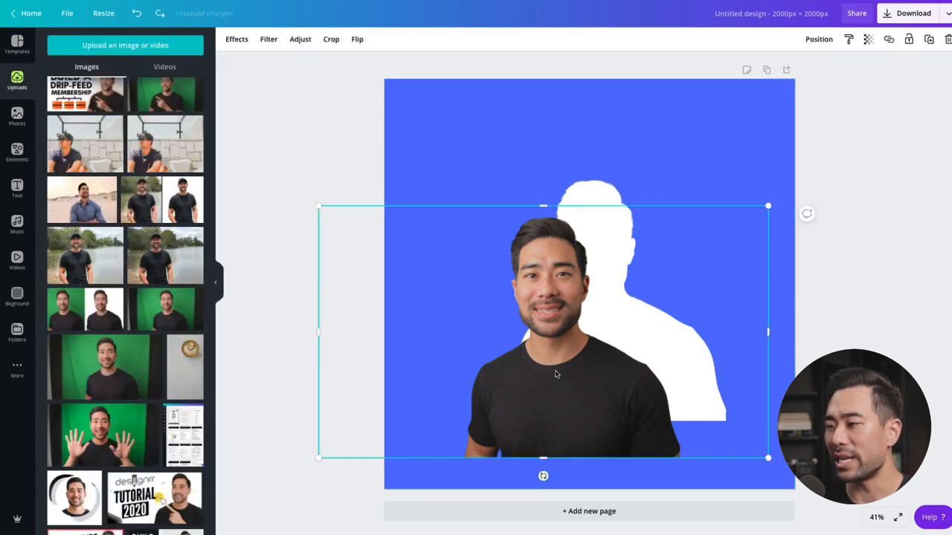
left_click_drag(555, 375, 604, 334)
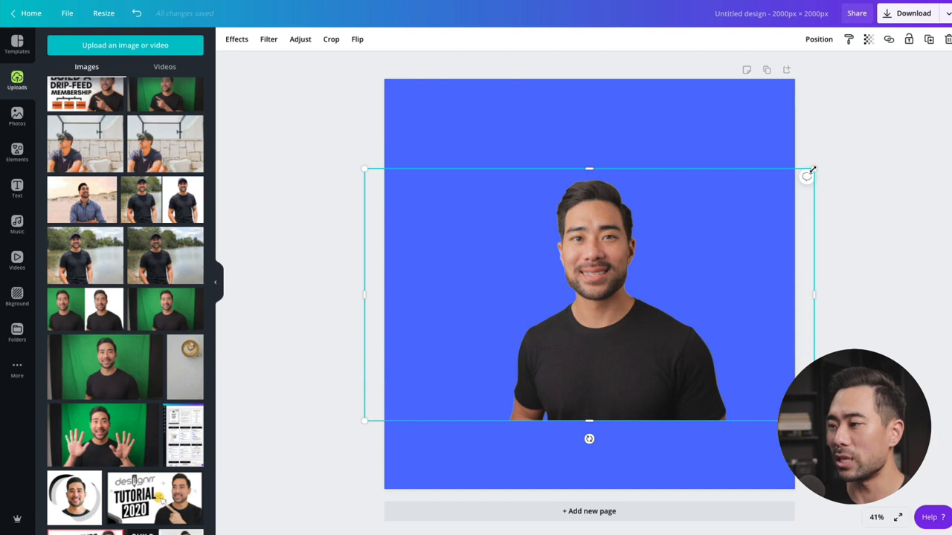
left_click_drag(812, 171, 804, 183)
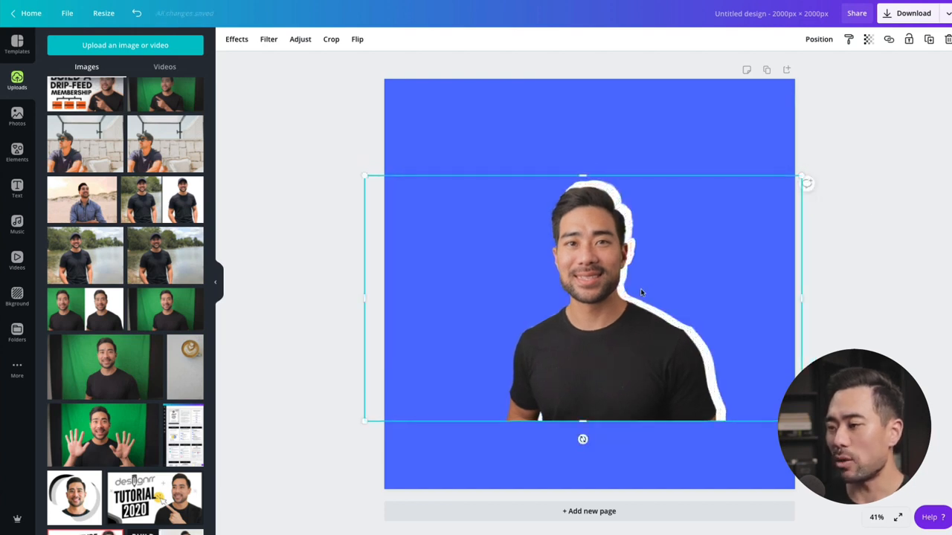
Step: Nudge the full-color cut-out slightly to the right over the white silhouette
key("Right")
key("Right")
key("Right")
key("Right")
key("Right")
key("Right")
key("Right")
key("Right")
key("Right")
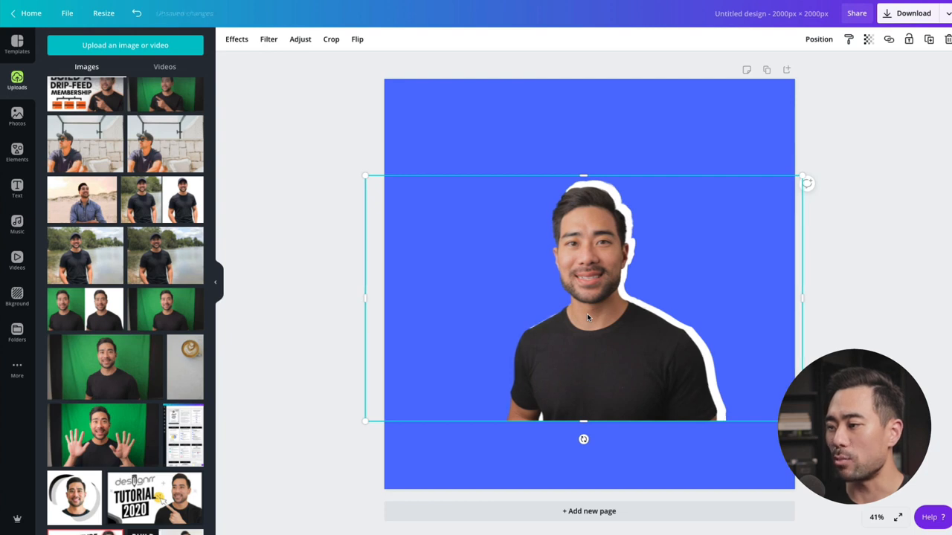
key("Right")
key("Right")
key("Right")
key("Right")
key("Right")
key("Right")
key("Right")
key("Right")
key("Right")
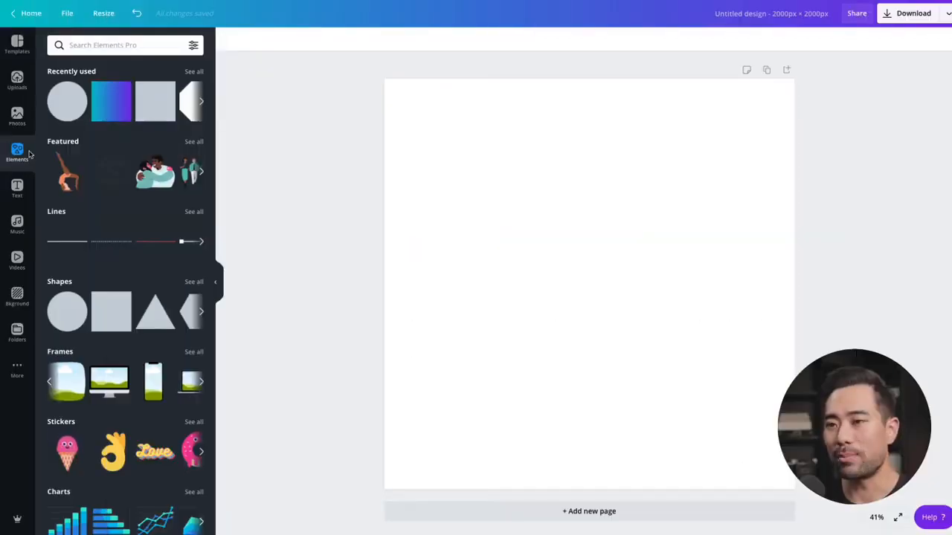
Step: Search the elements for "frames", insert the desktop monitor frame and enlarge it around the page center
left_click(108, 46)
type("frames")
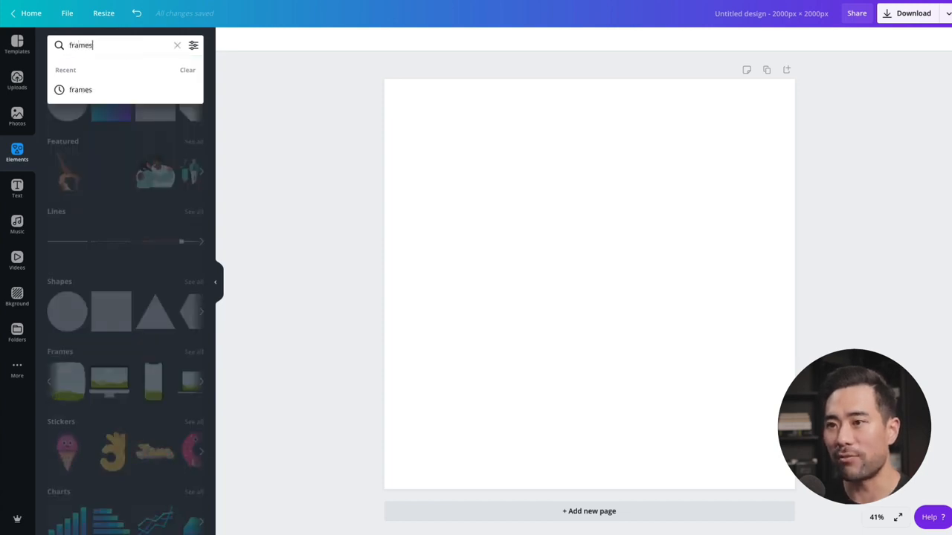
key("Return")
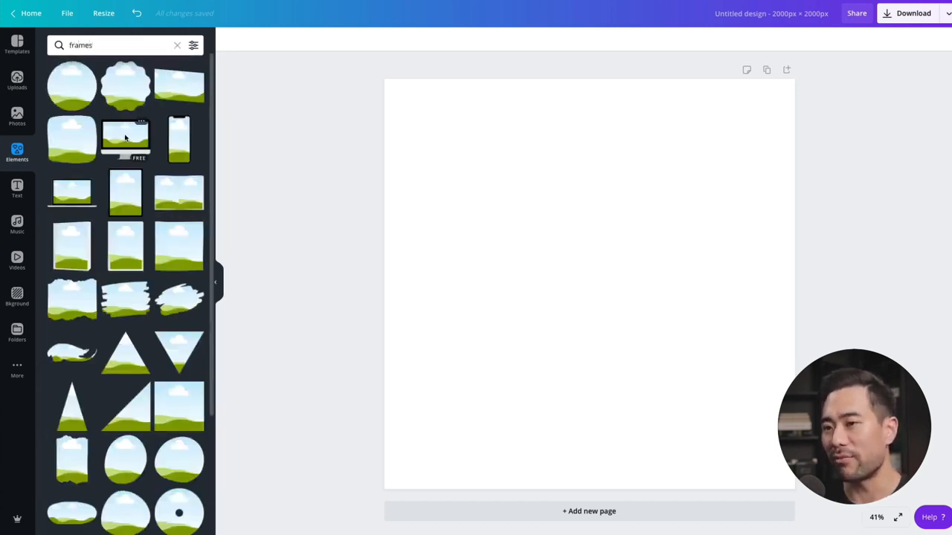
left_click(125, 138)
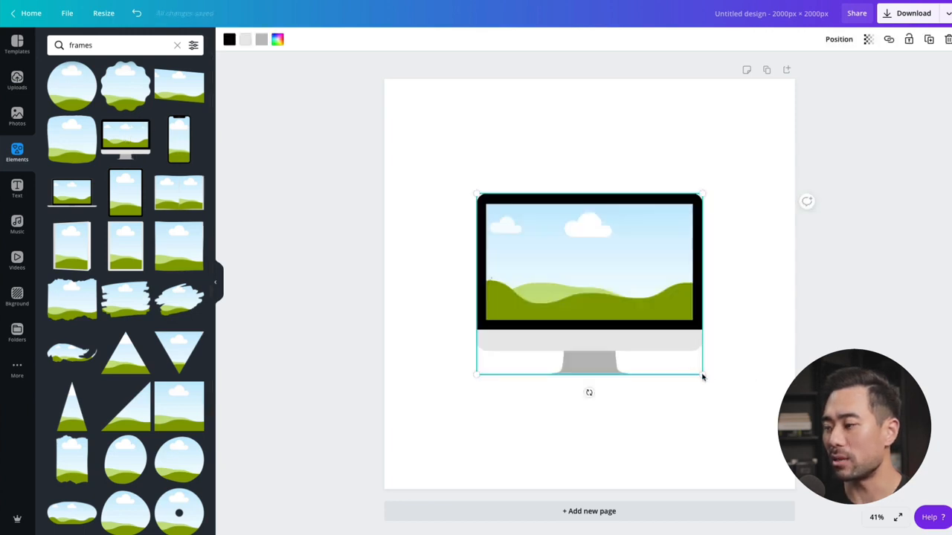
left_click_drag(701, 377, 801, 454)
left_click_drag(503, 322, 455, 284)
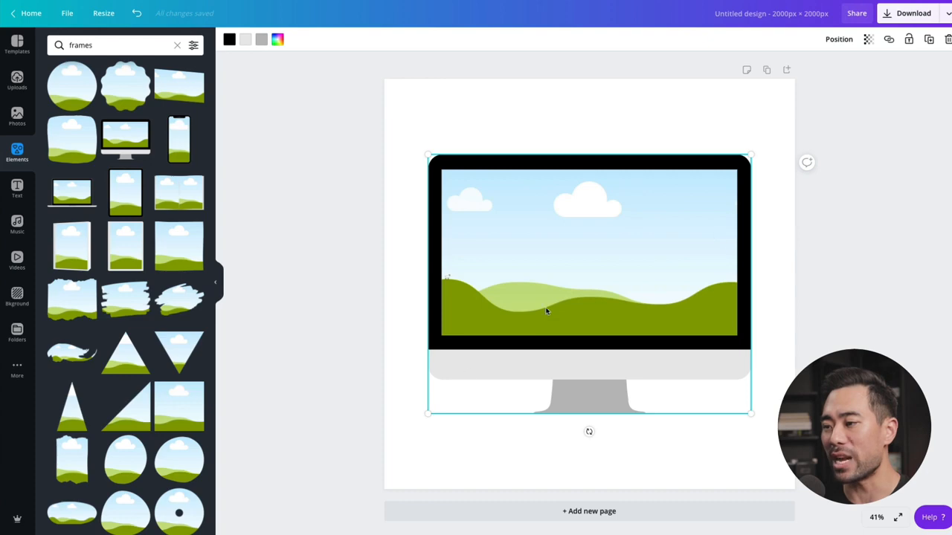
Step: Fill the monitor frame's screen with the first uploaded sea image
left_click(16, 79)
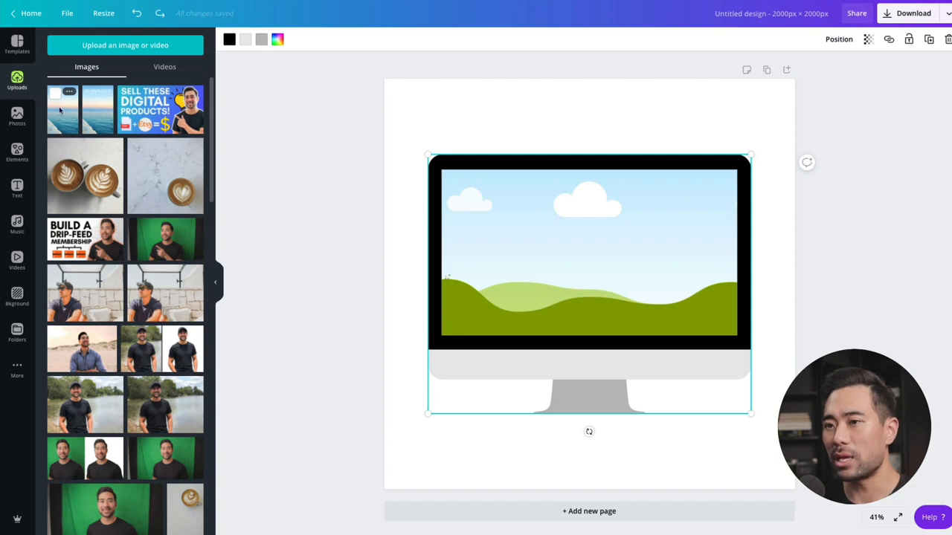
left_click_drag(60, 110, 593, 250)
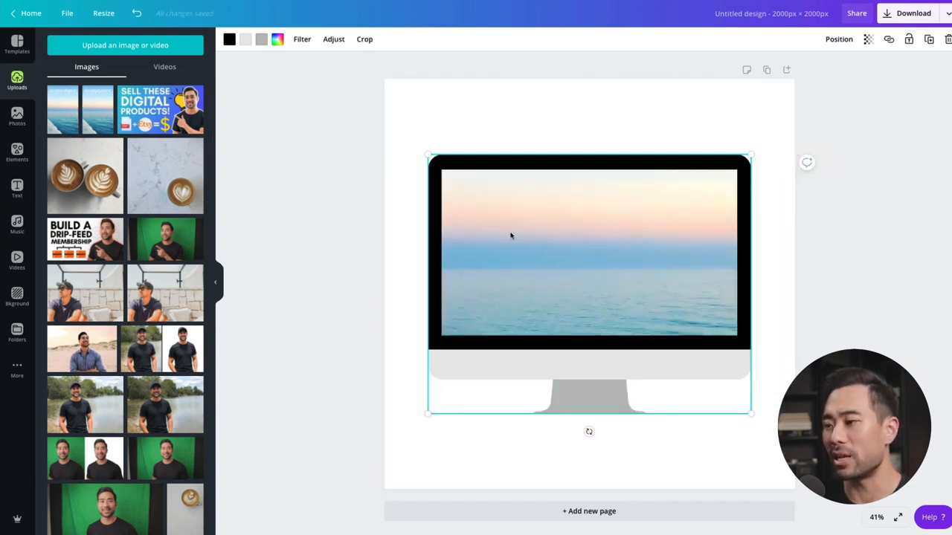
left_click(801, 327)
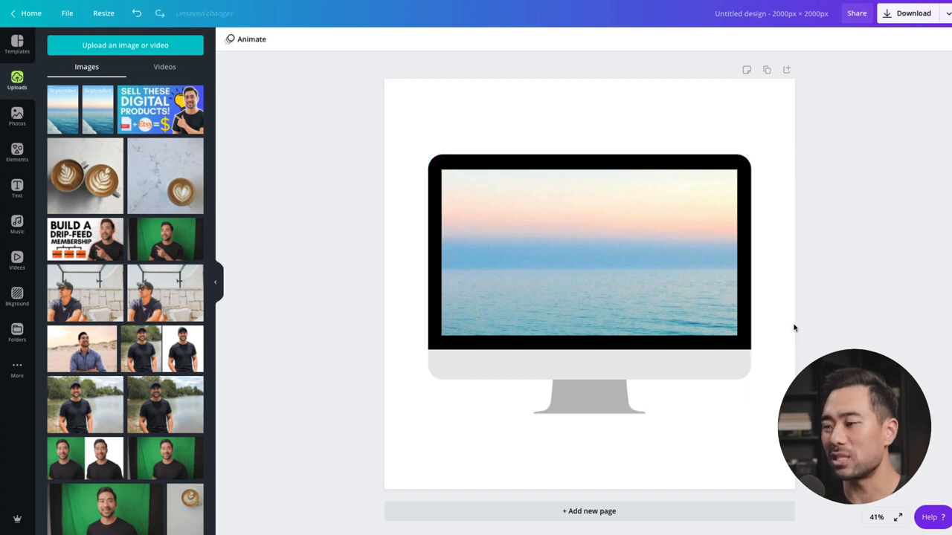
Step: Reposition the sea image inside the monitor frame so its lower part with the rock and text fills the screen
left_click(603, 264)
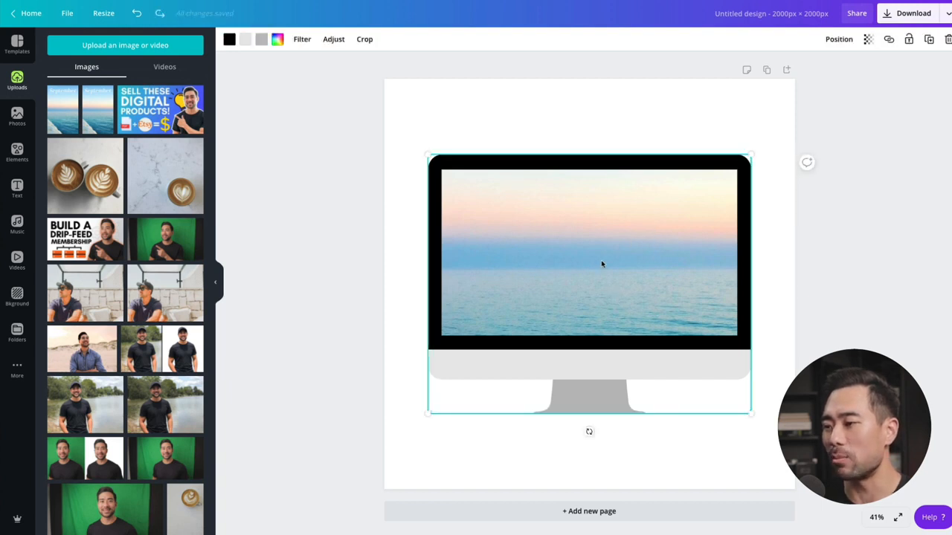
double_click(603, 264)
left_click_drag(602, 256, 602, 94)
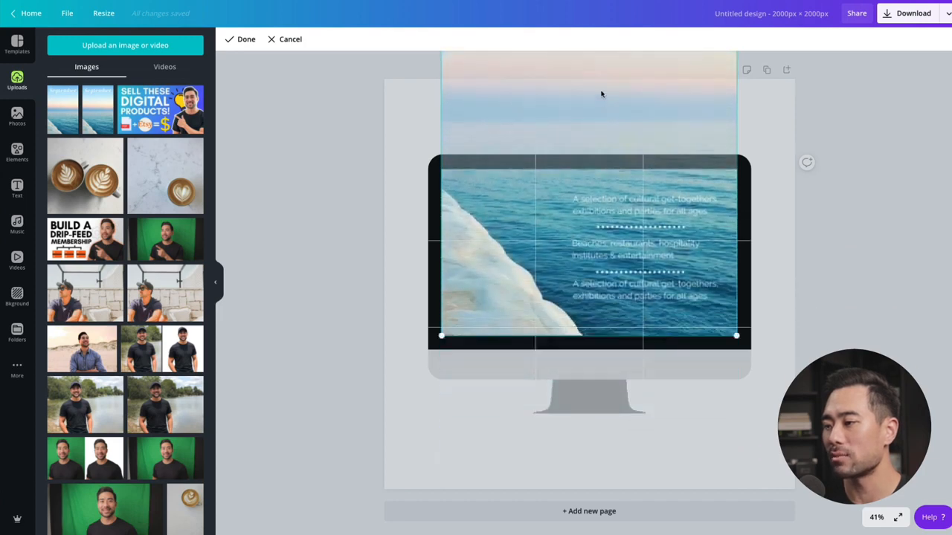
left_click(832, 333)
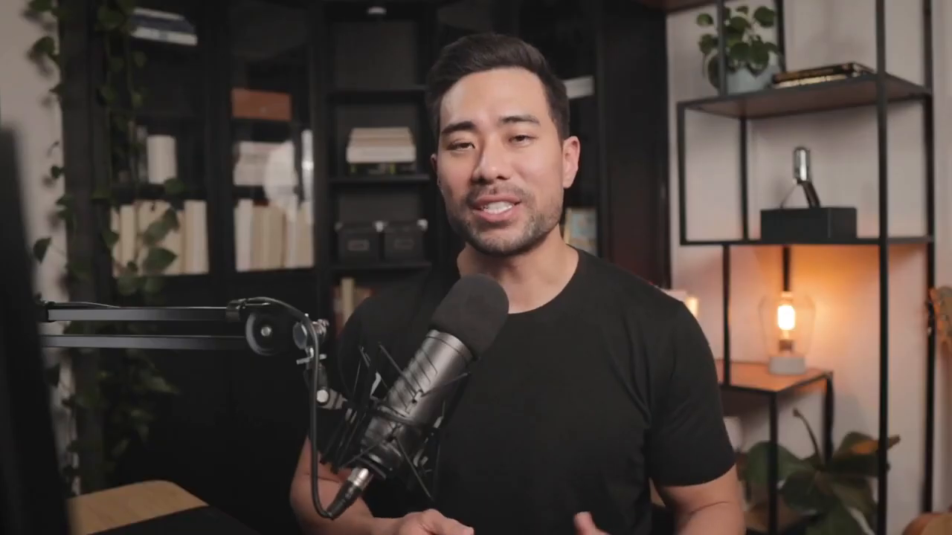